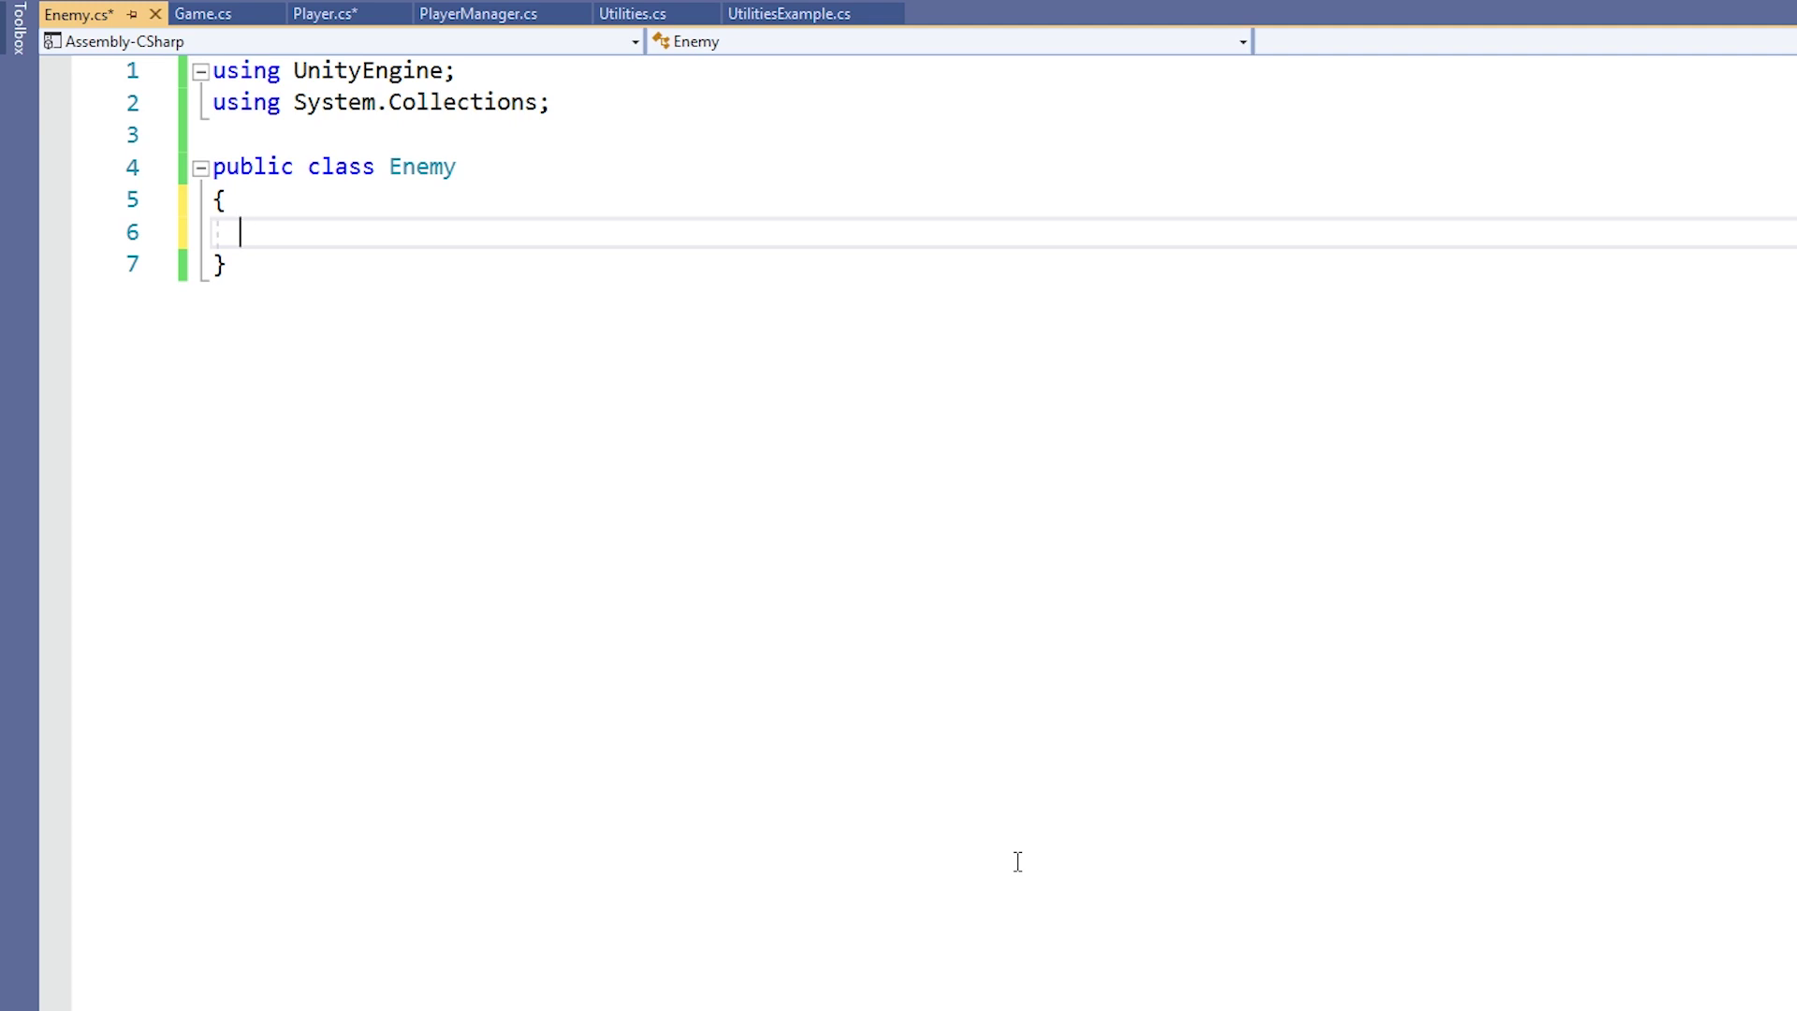
# Declare 'public static int enemyCount = 0;' in Enemy and add a constructor running 'enemyCount++;'
pyautogui.press('Tab')
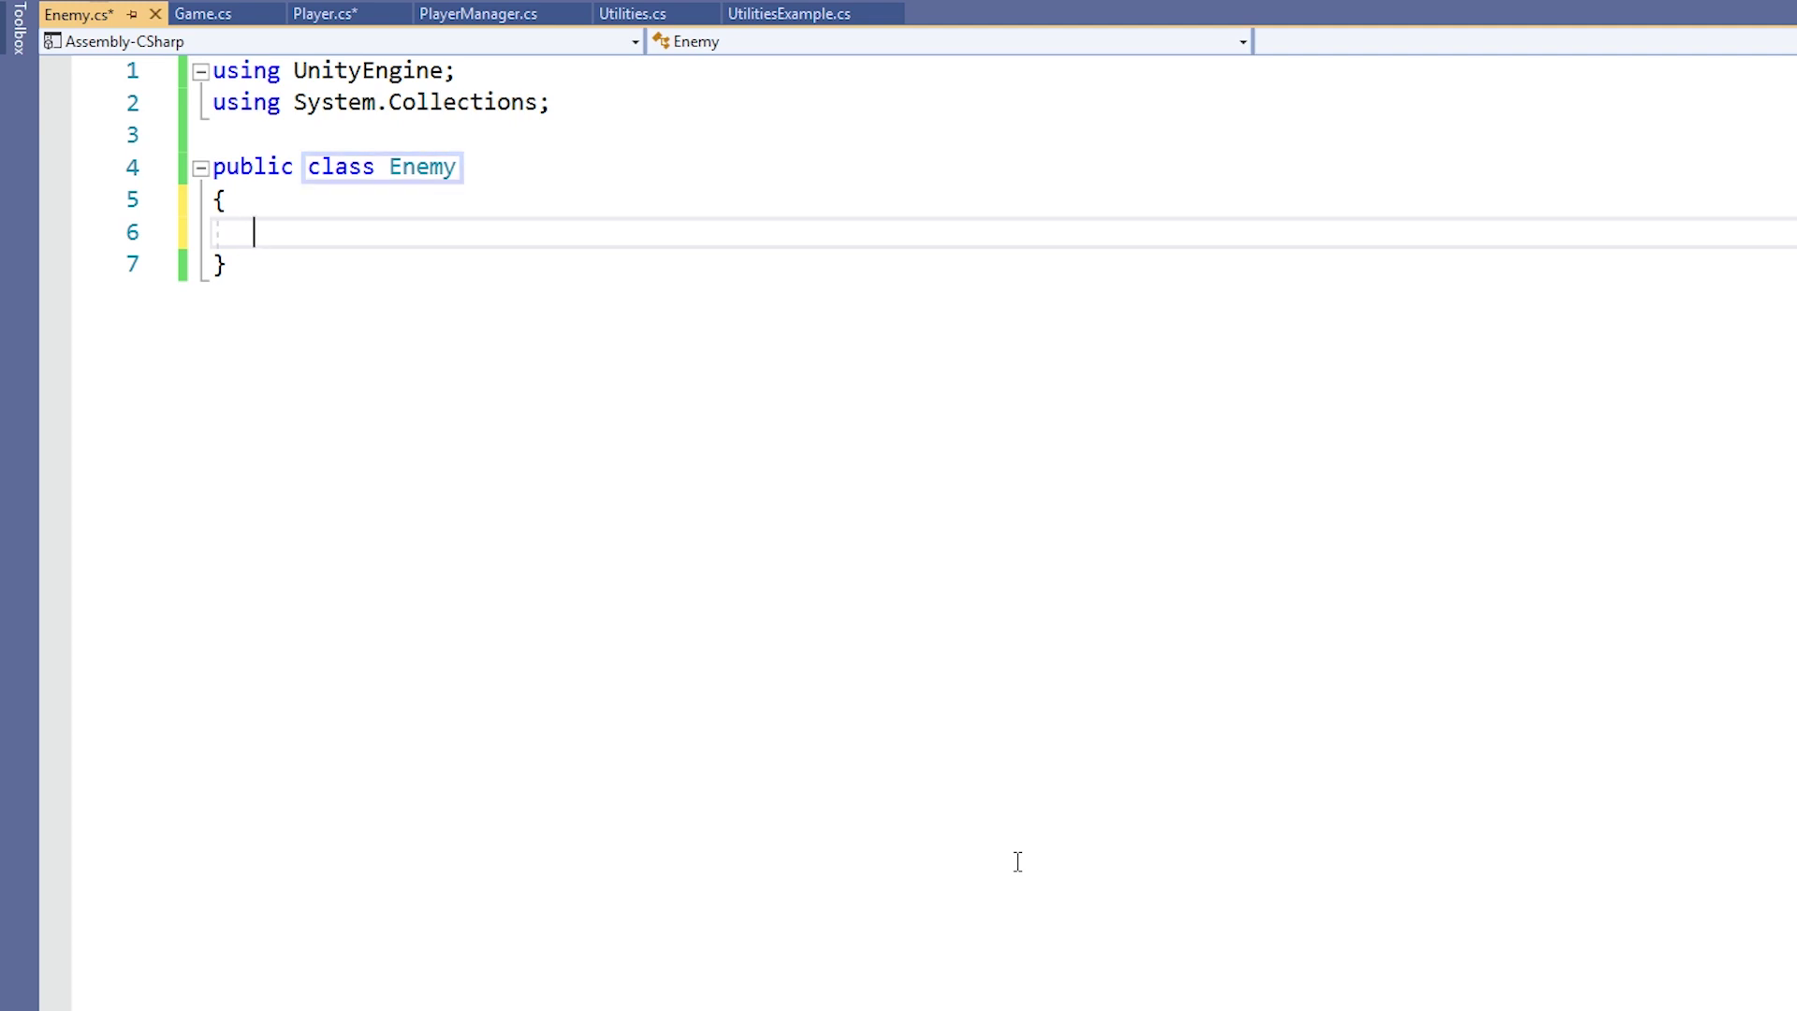
pyautogui.write('public static i')
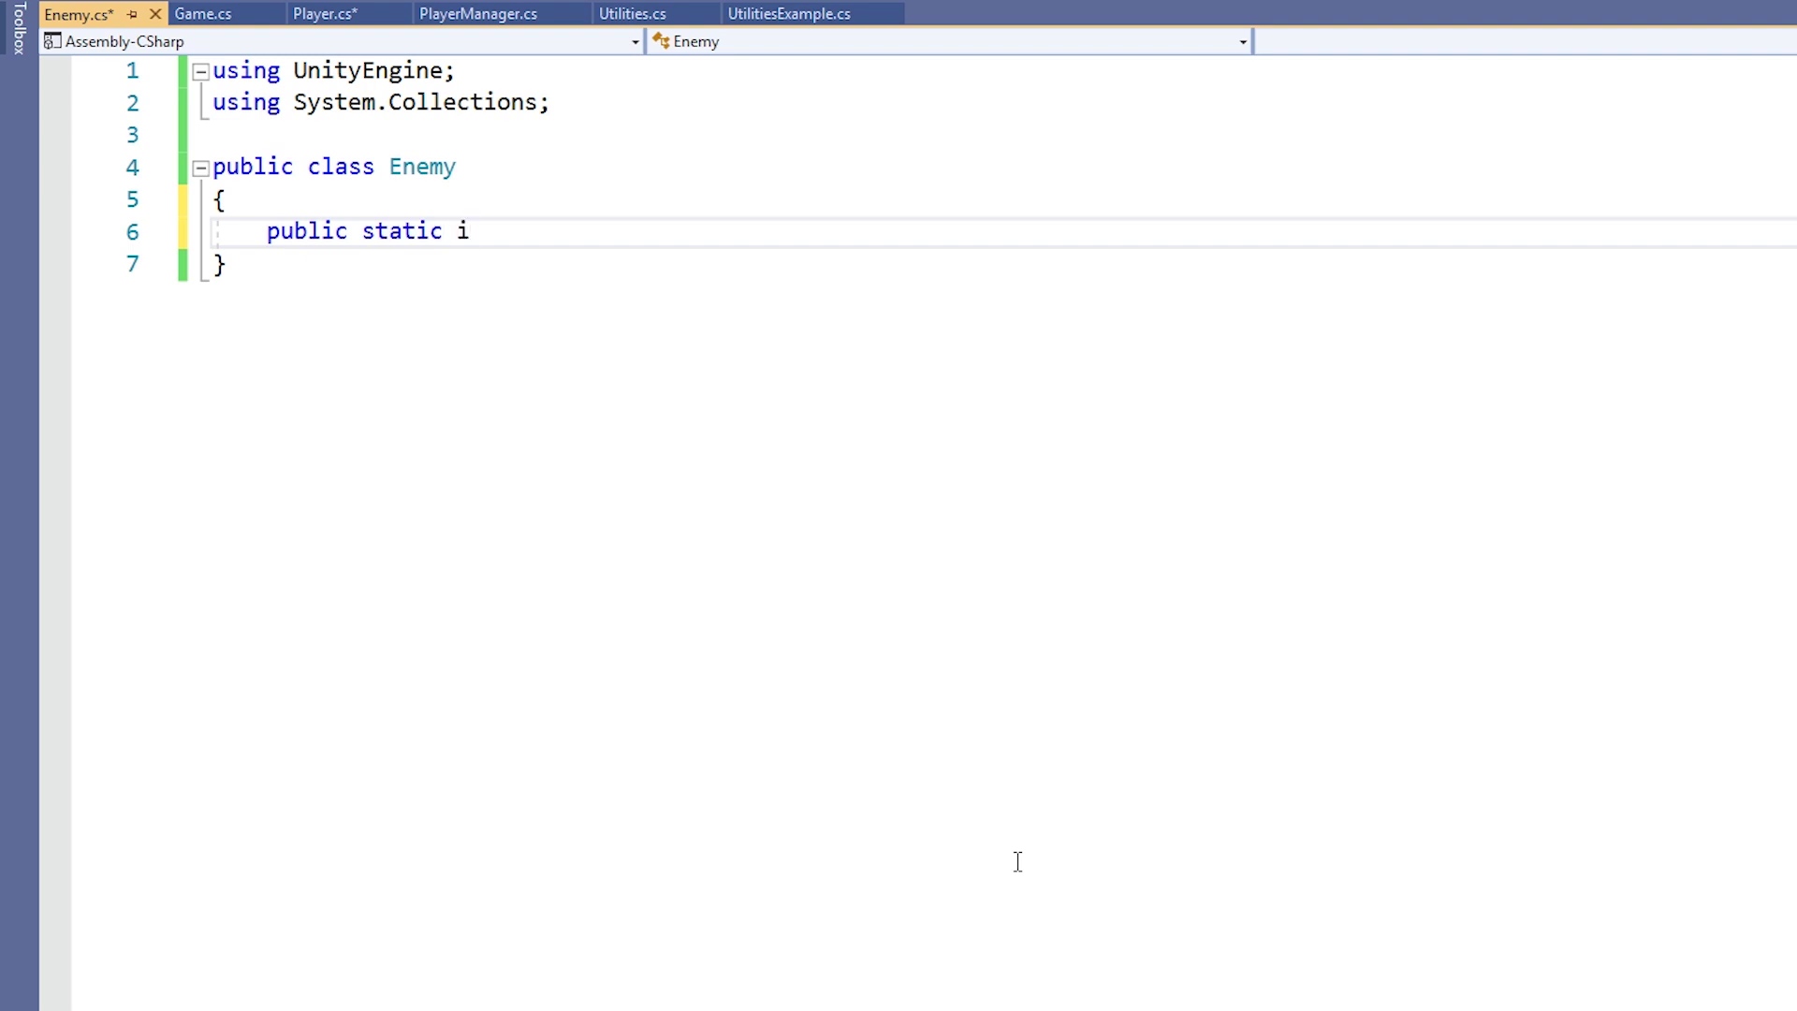
pyautogui.write('nt enemyC')
pyautogui.write('ount = 0;')
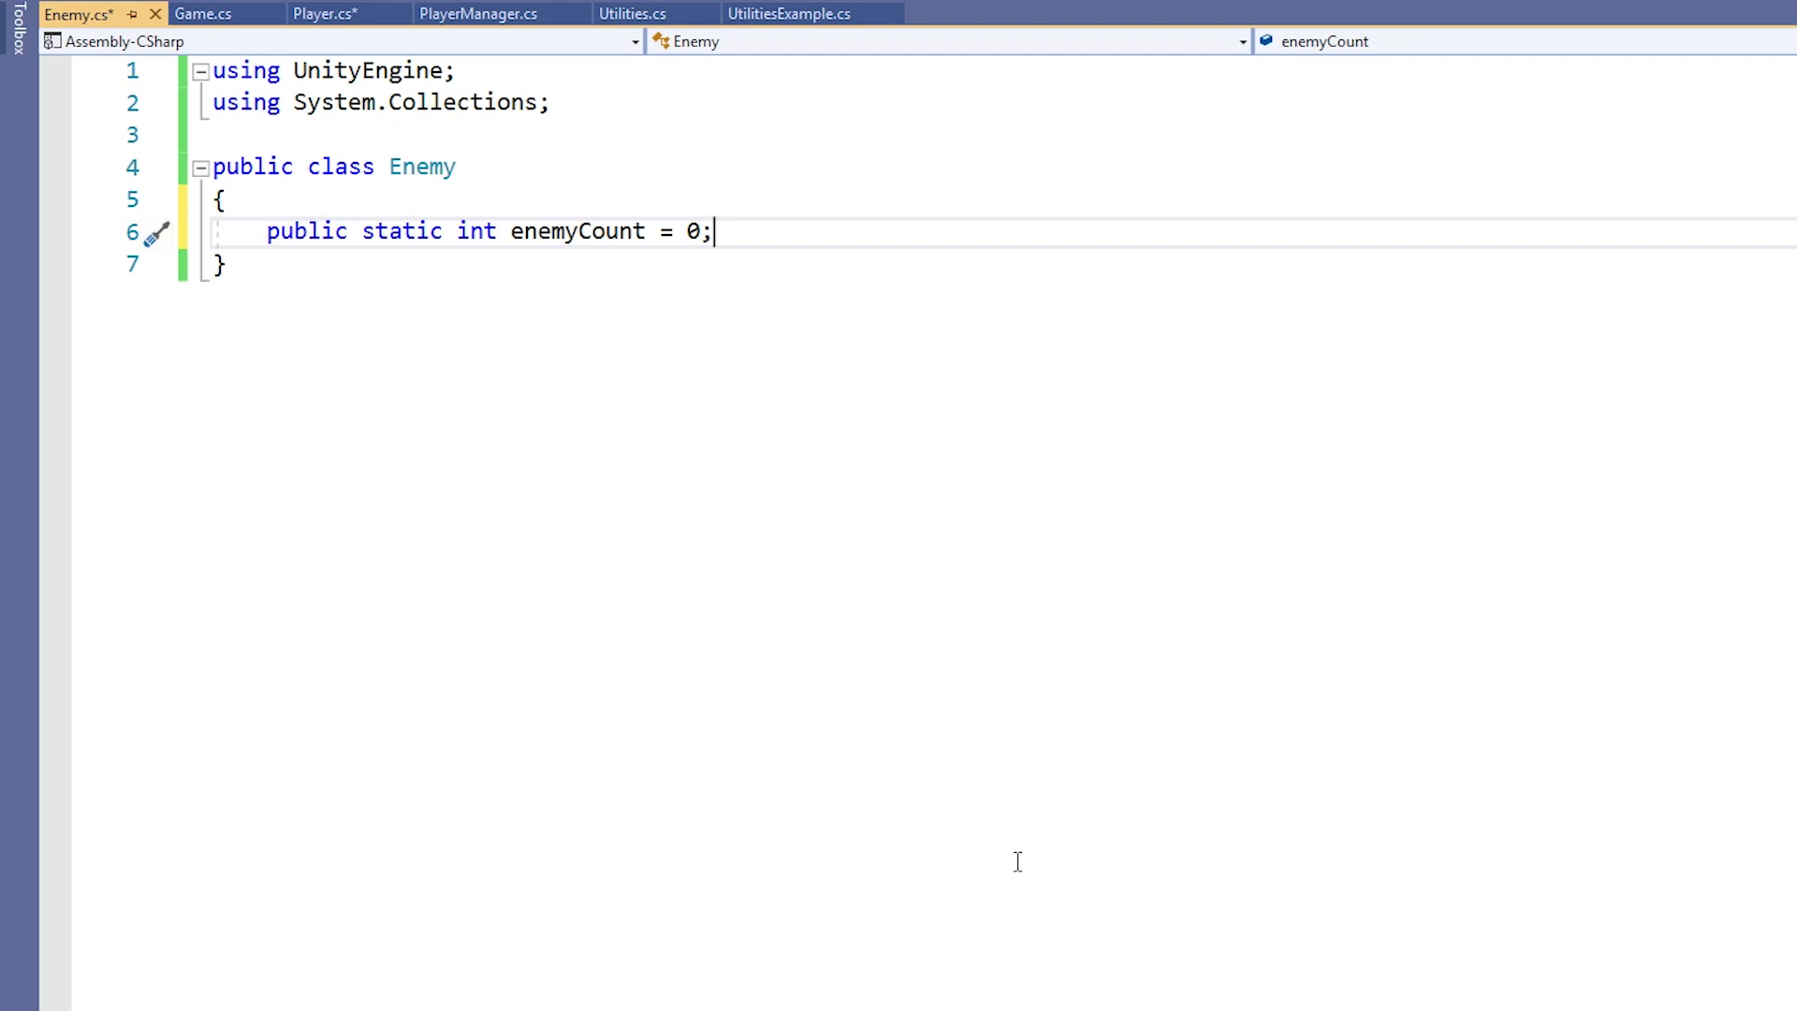
pyautogui.press('Return')
pyautogui.press('Return')
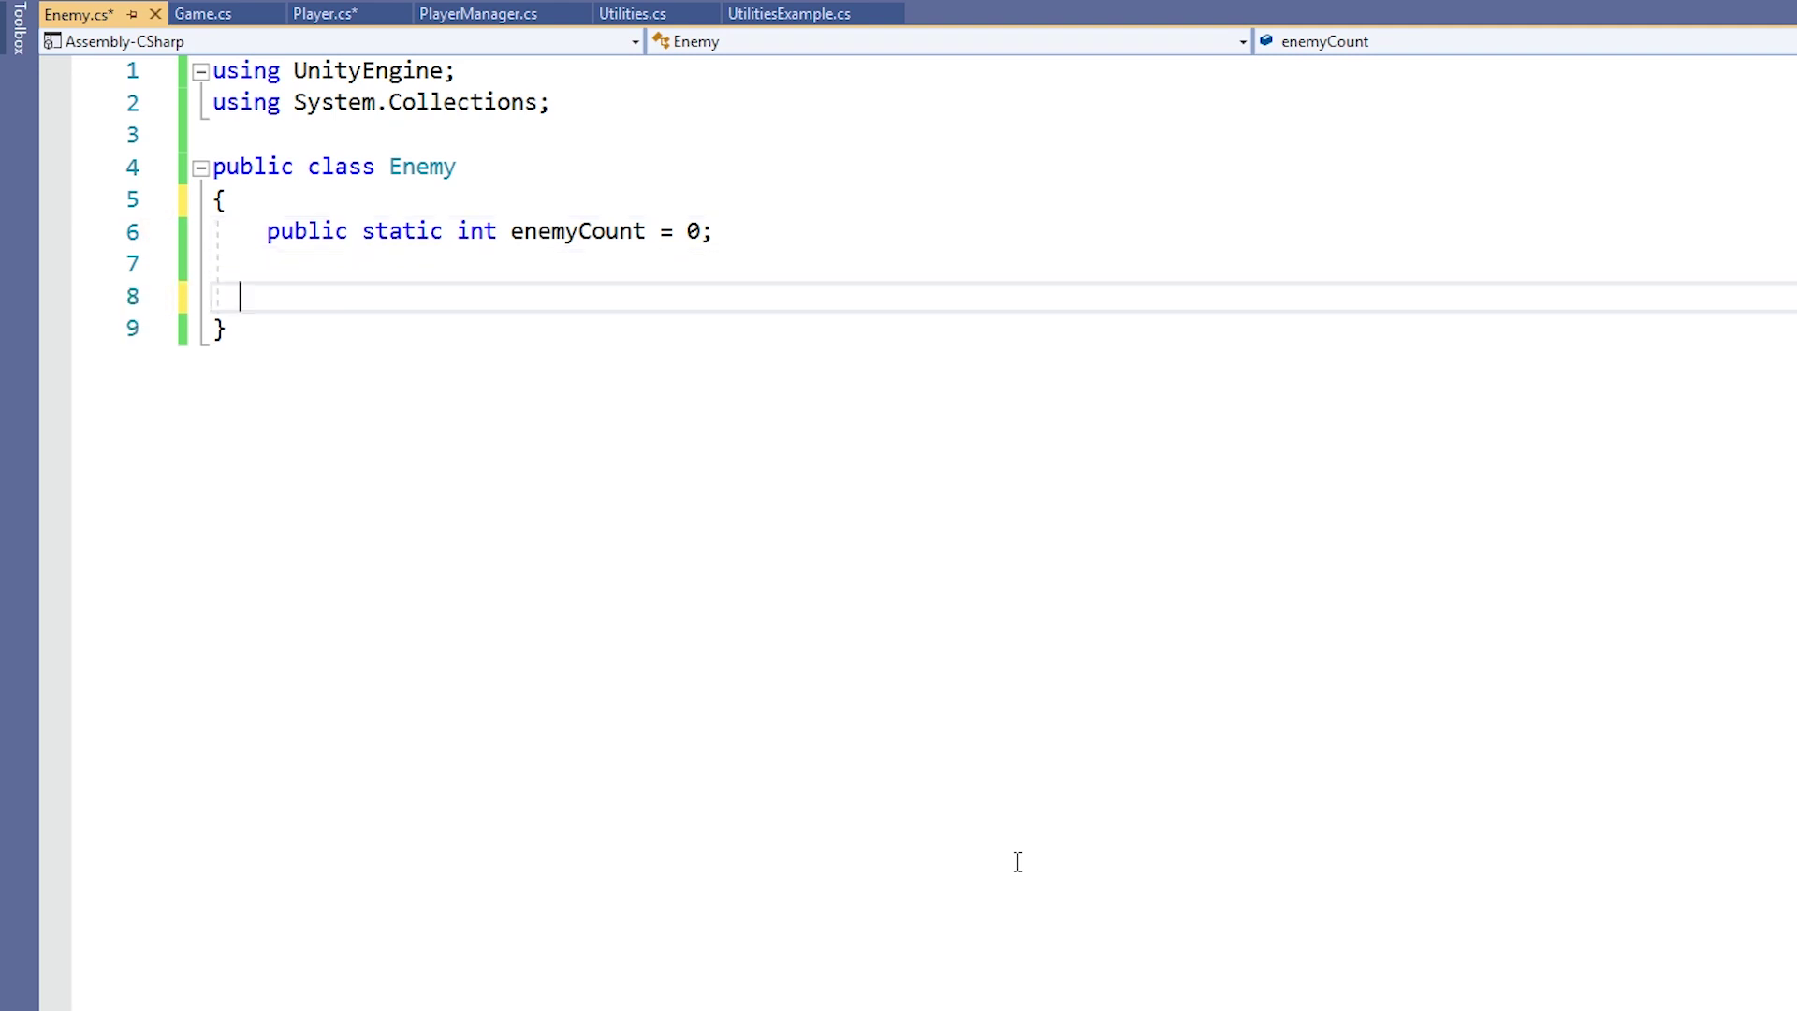
pyautogui.write('public Enemy()')
pyautogui.press('Return')
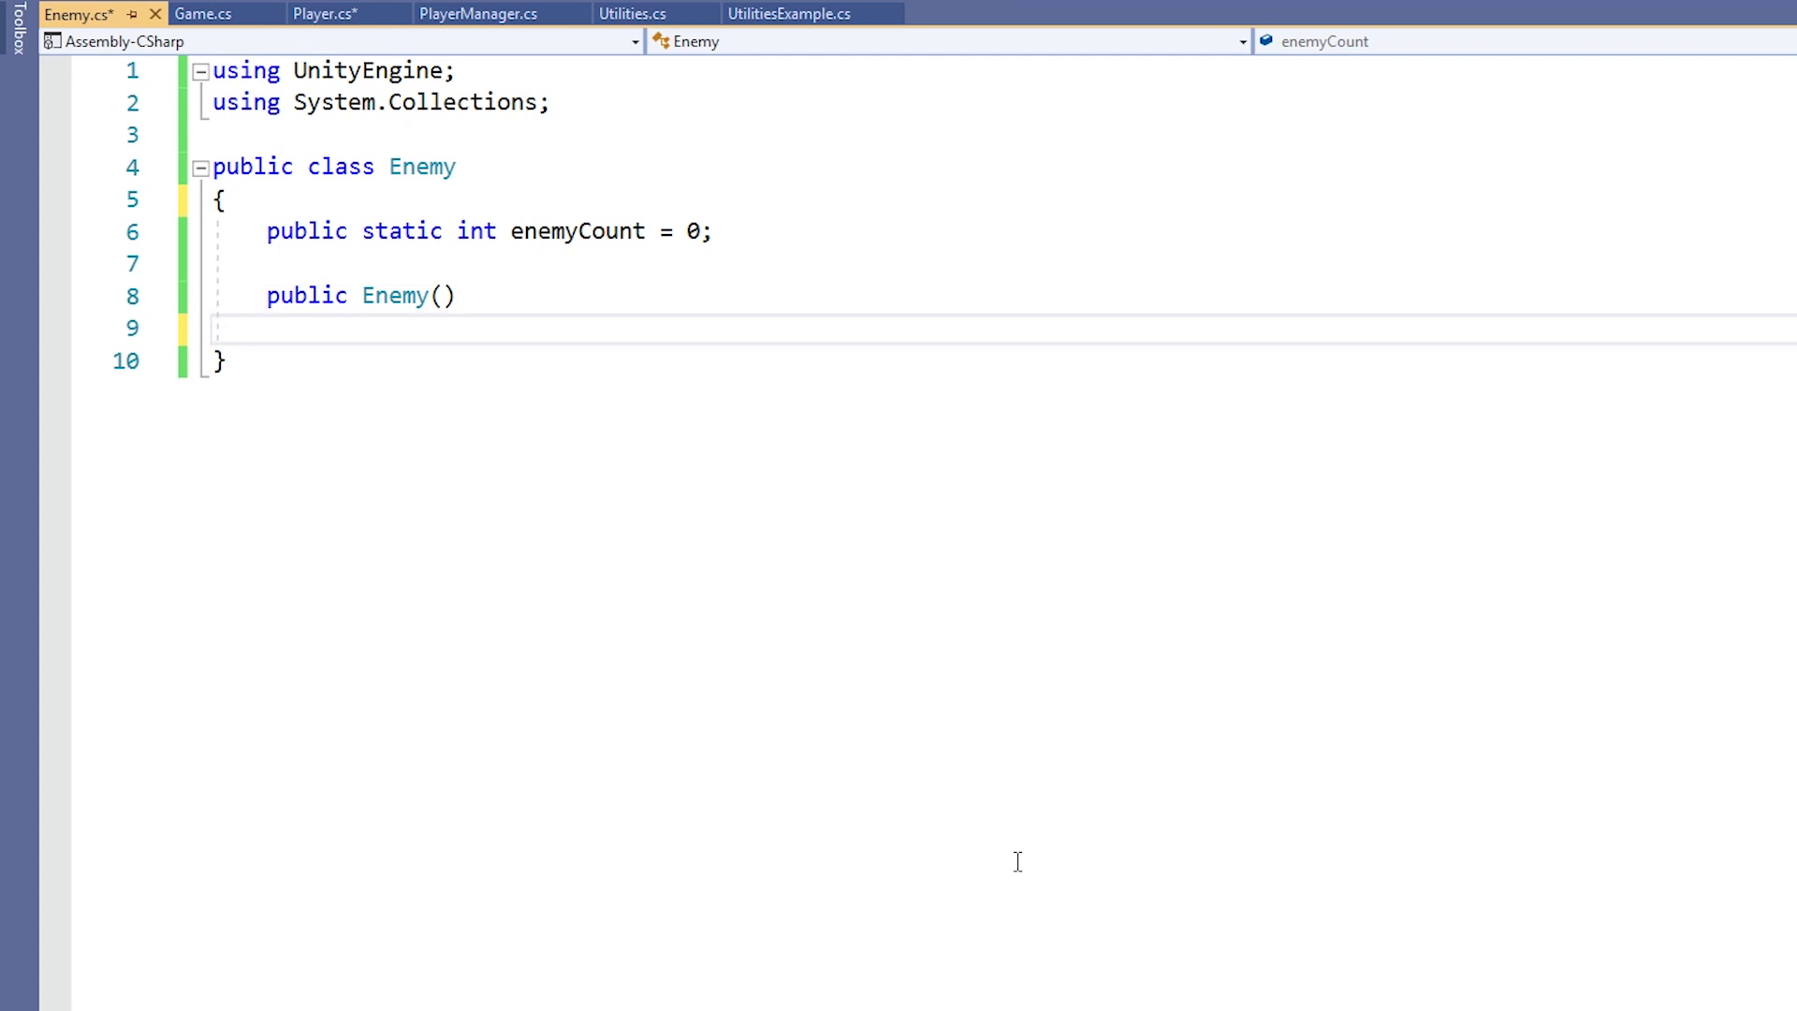
pyautogui.write('{')
pyautogui.press('Return')
pyautogui.write('en')
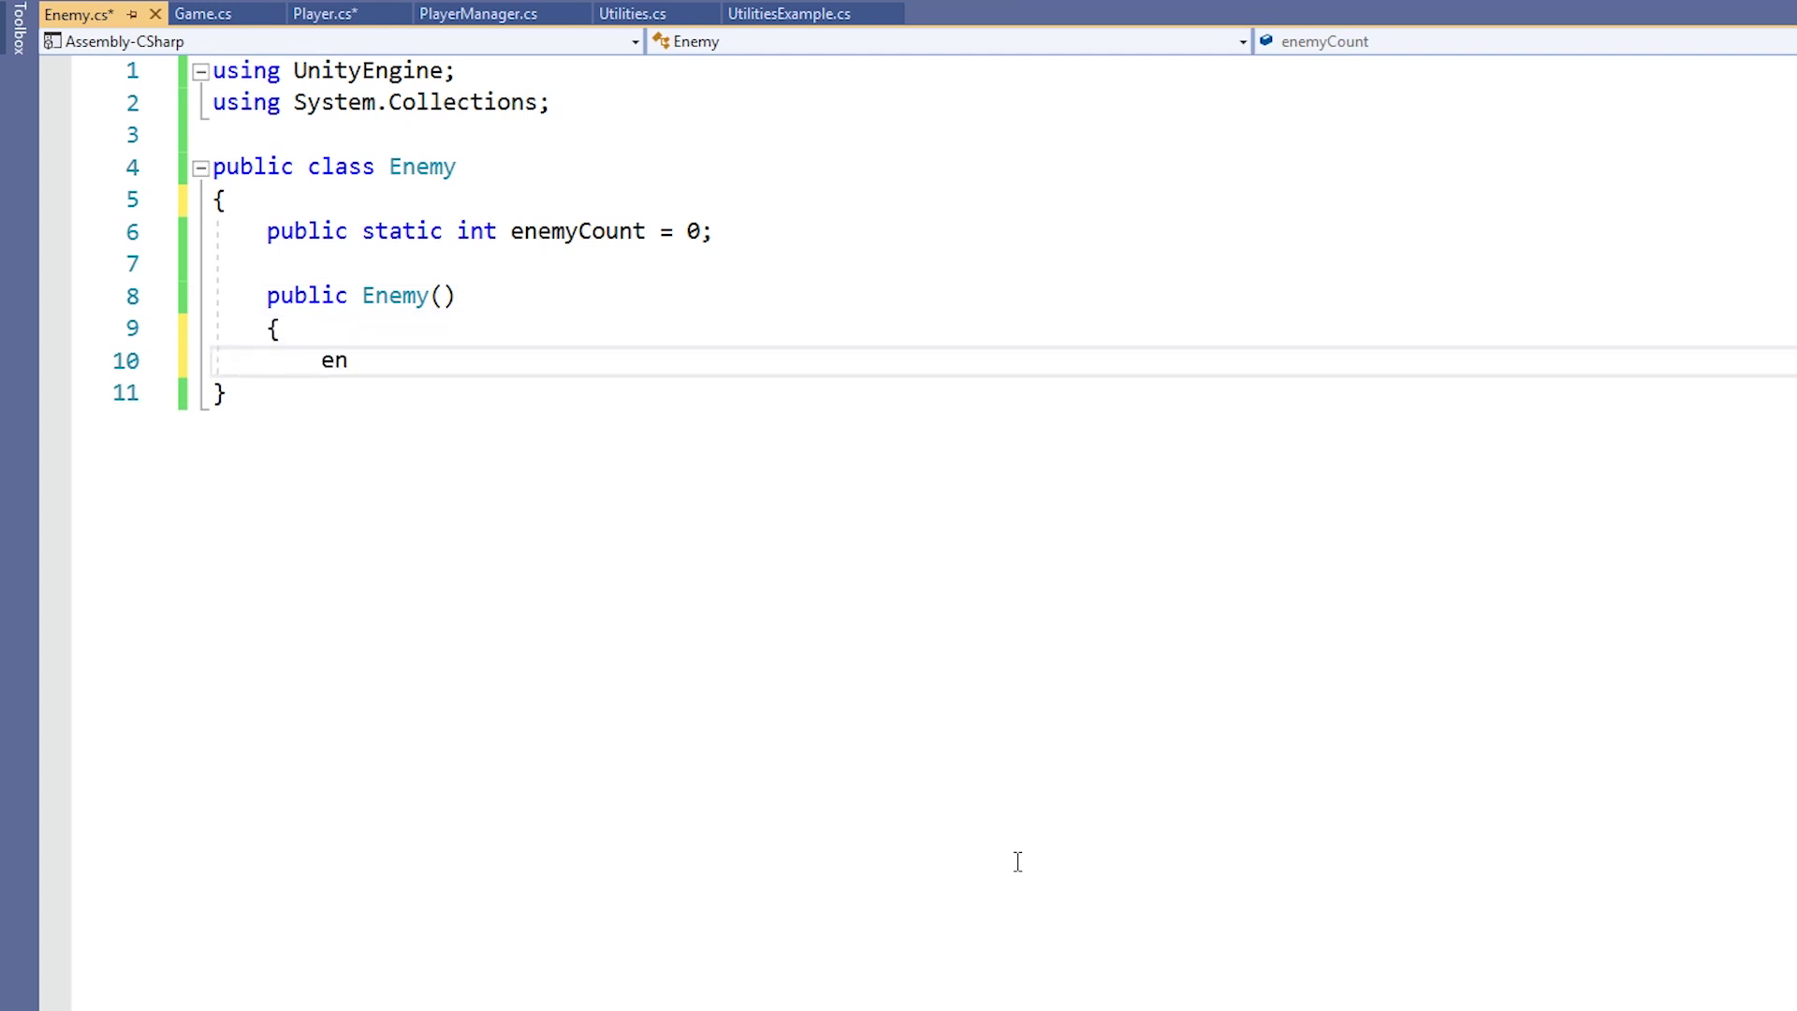
pyautogui.write('emyCount++;')
pyautogui.press('Return')
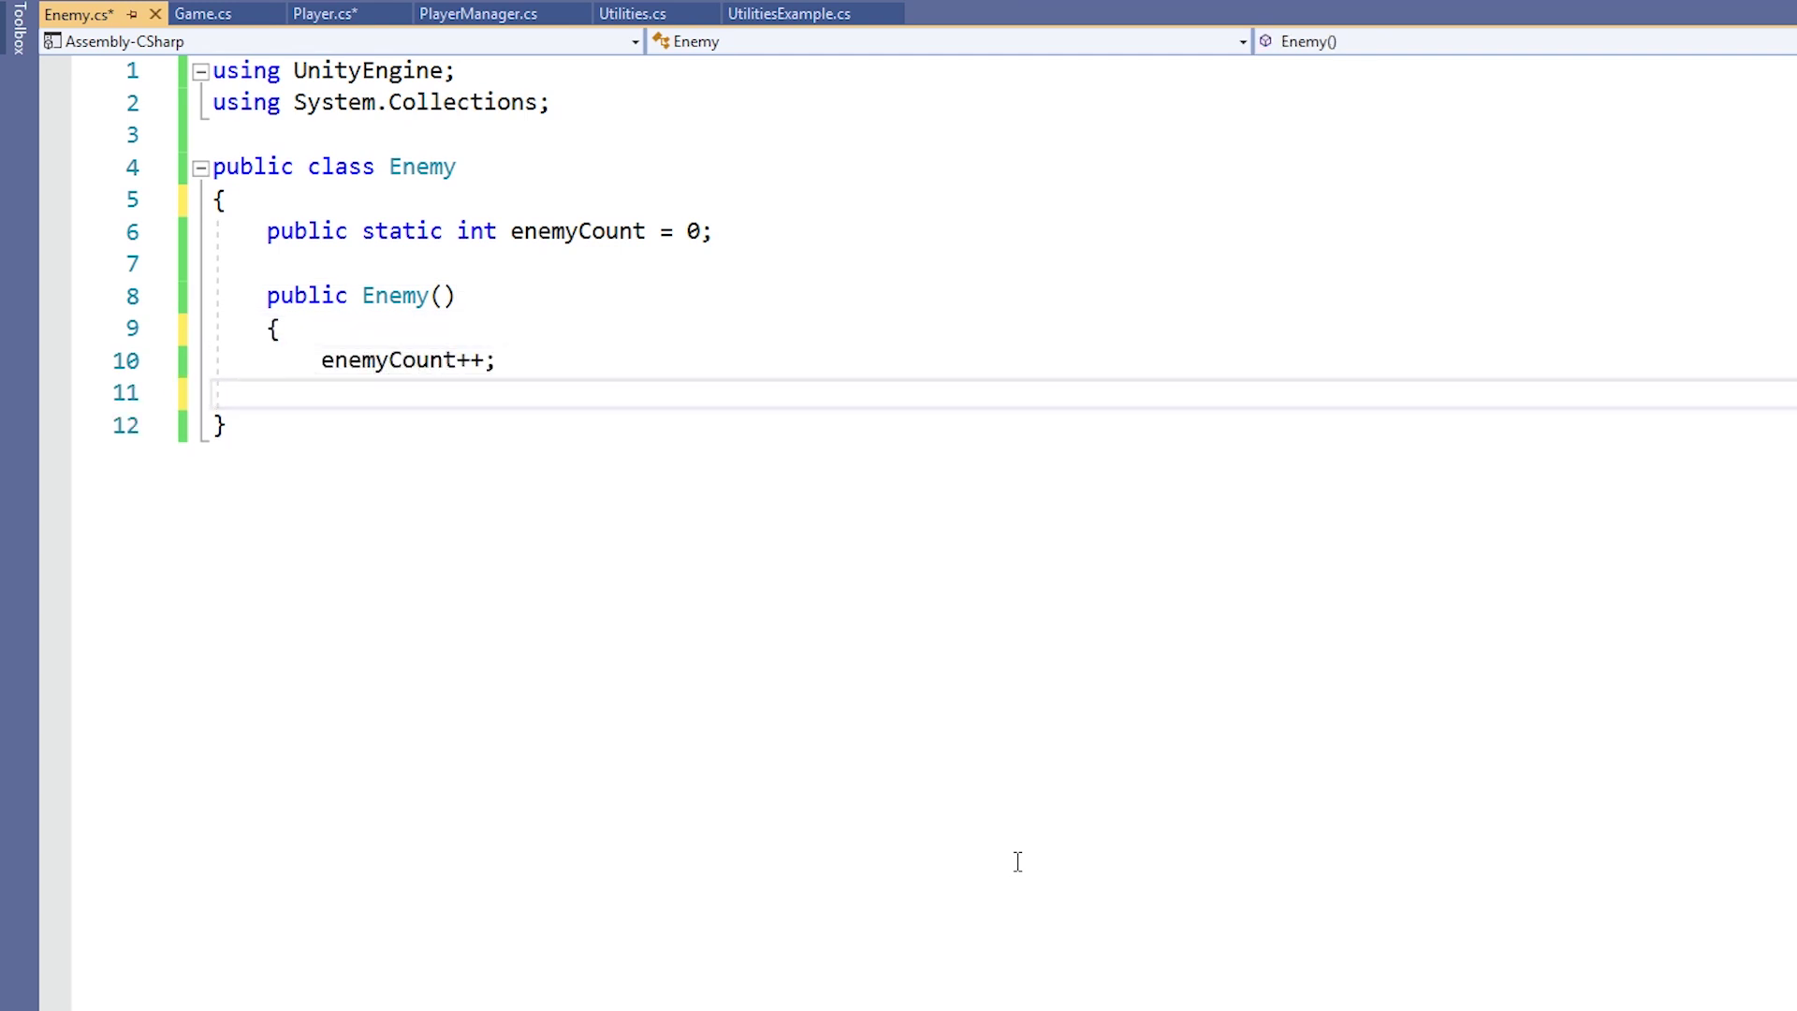
pyautogui.write('}')
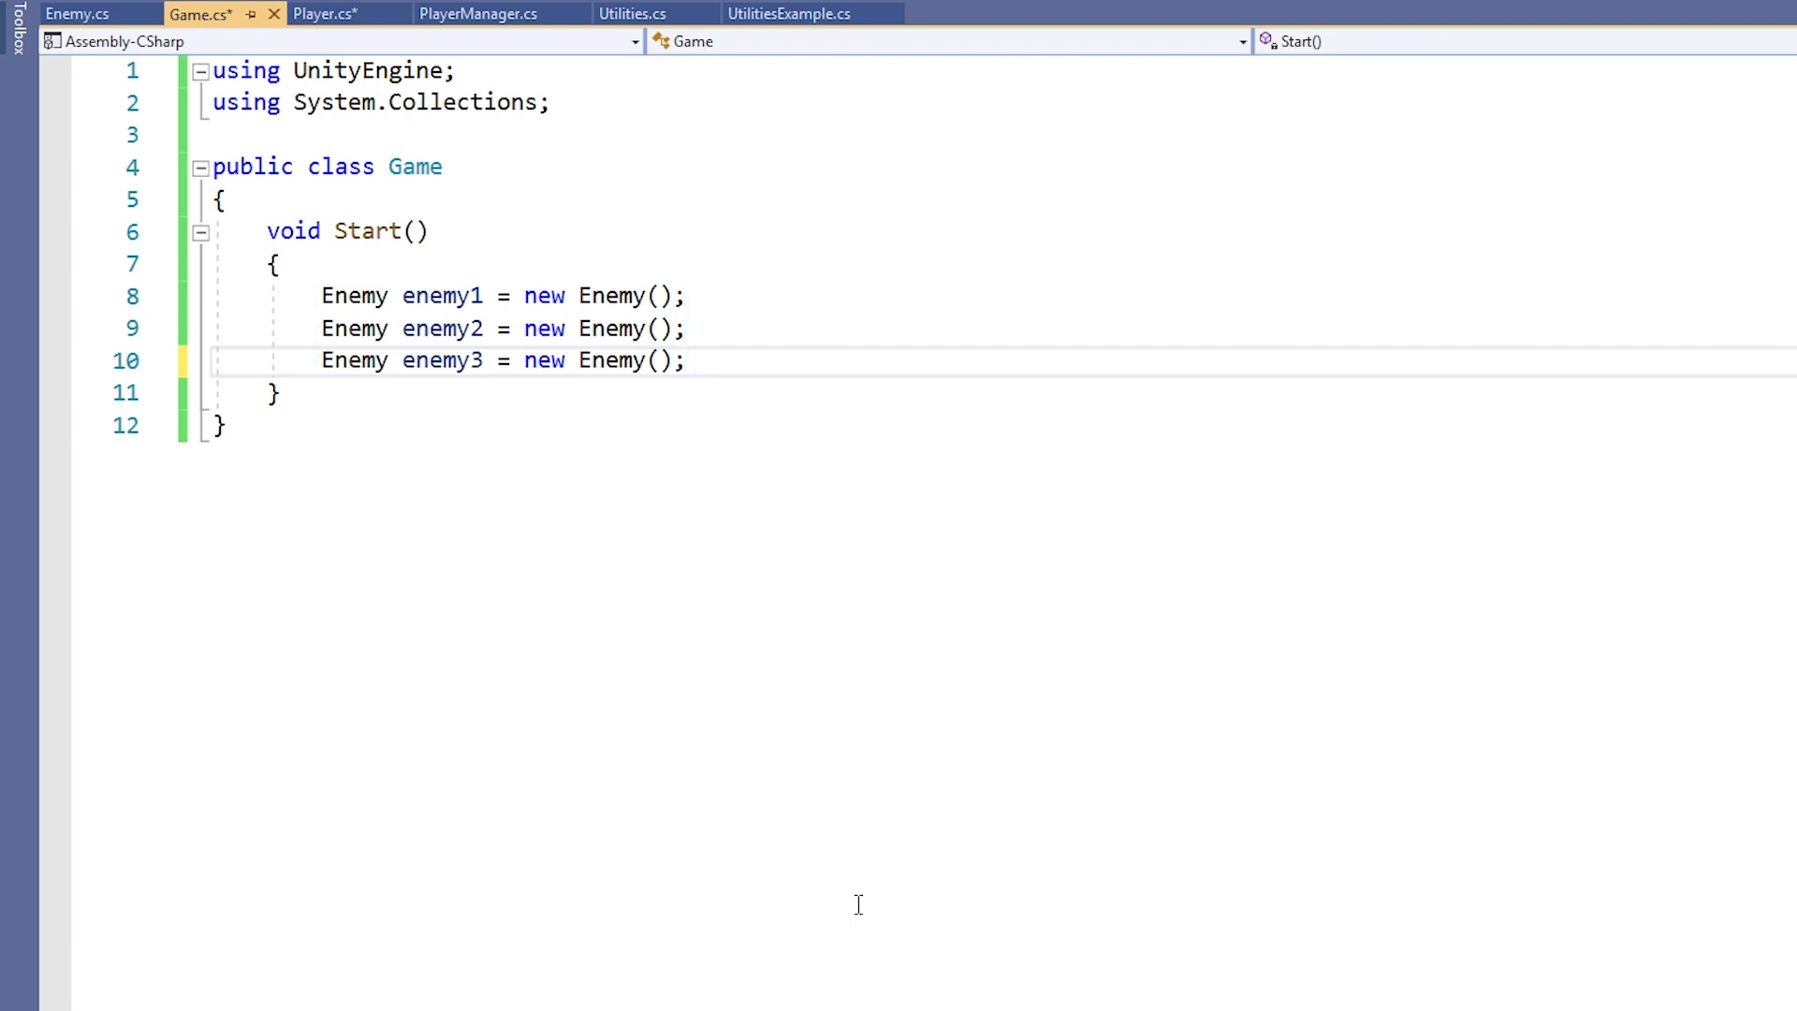
# Add 'int x = Enemy.enemyCount;' below the three enemy creations in Game's Start
pyautogui.press('Return')
pyautogui.press('Return')
pyautogui.press('Tab')
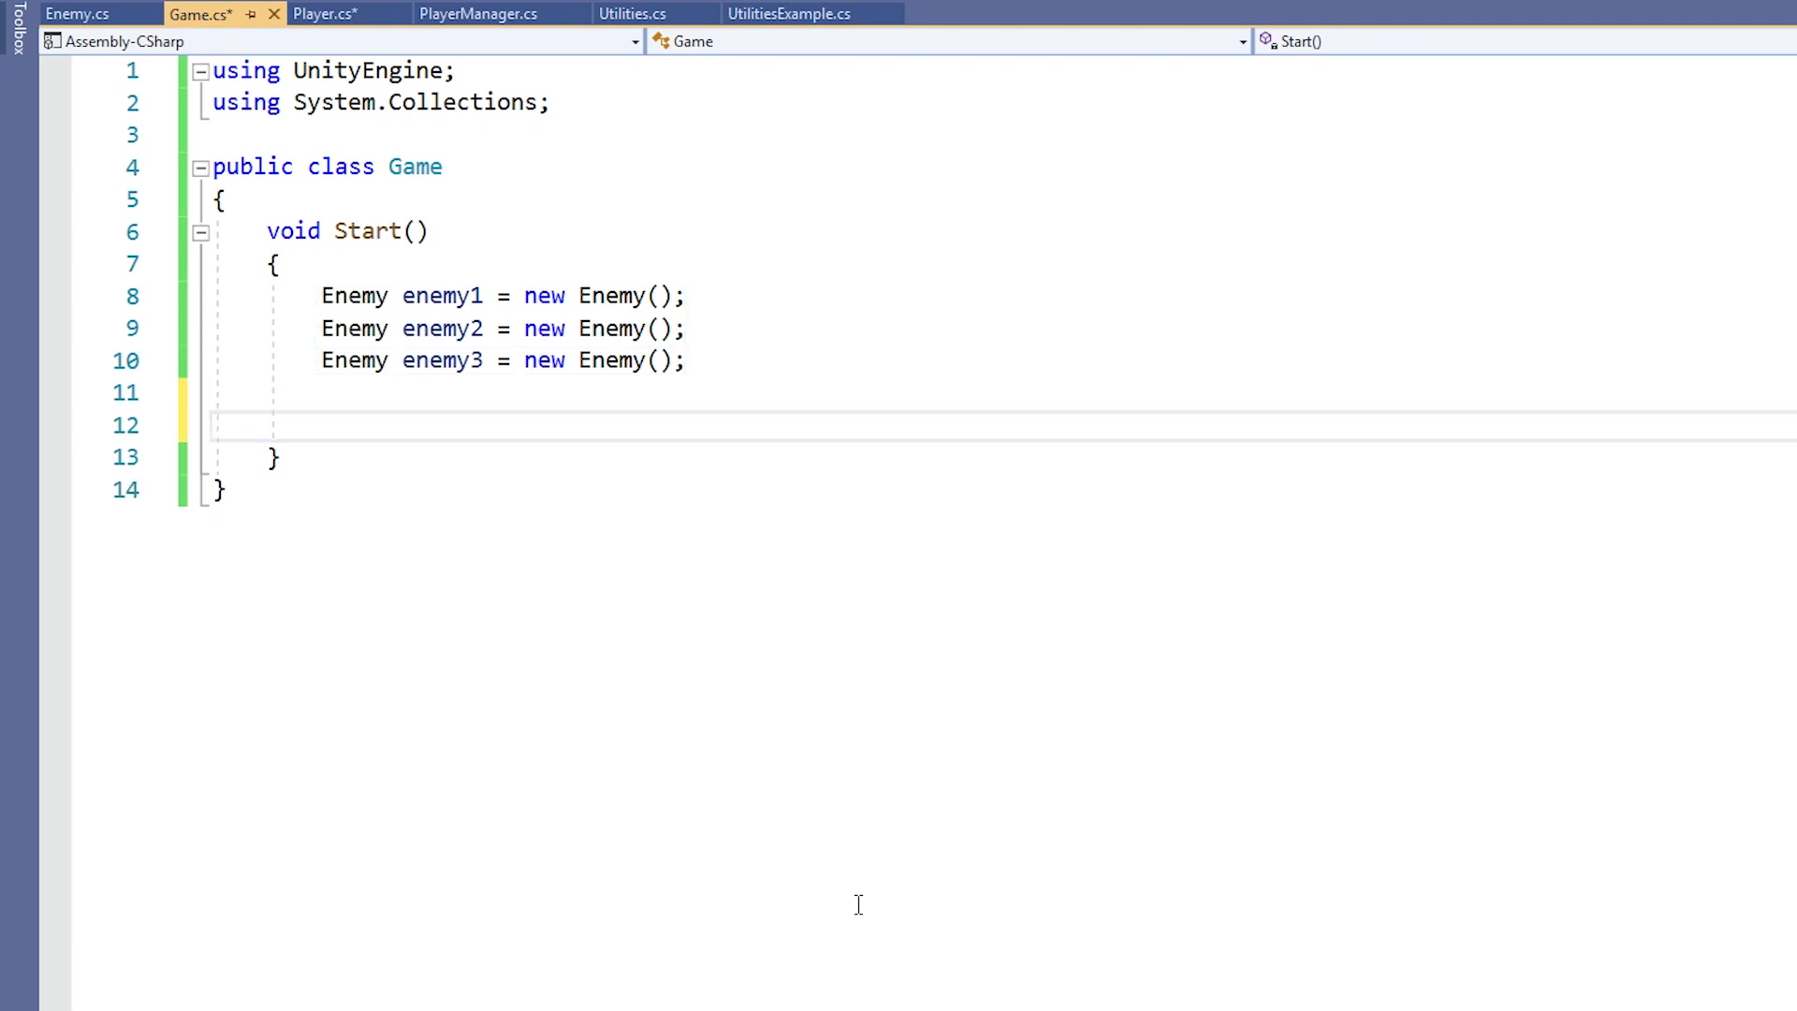
pyautogui.write('int x = Enemy')
pyautogui.write('.enemyCoun')
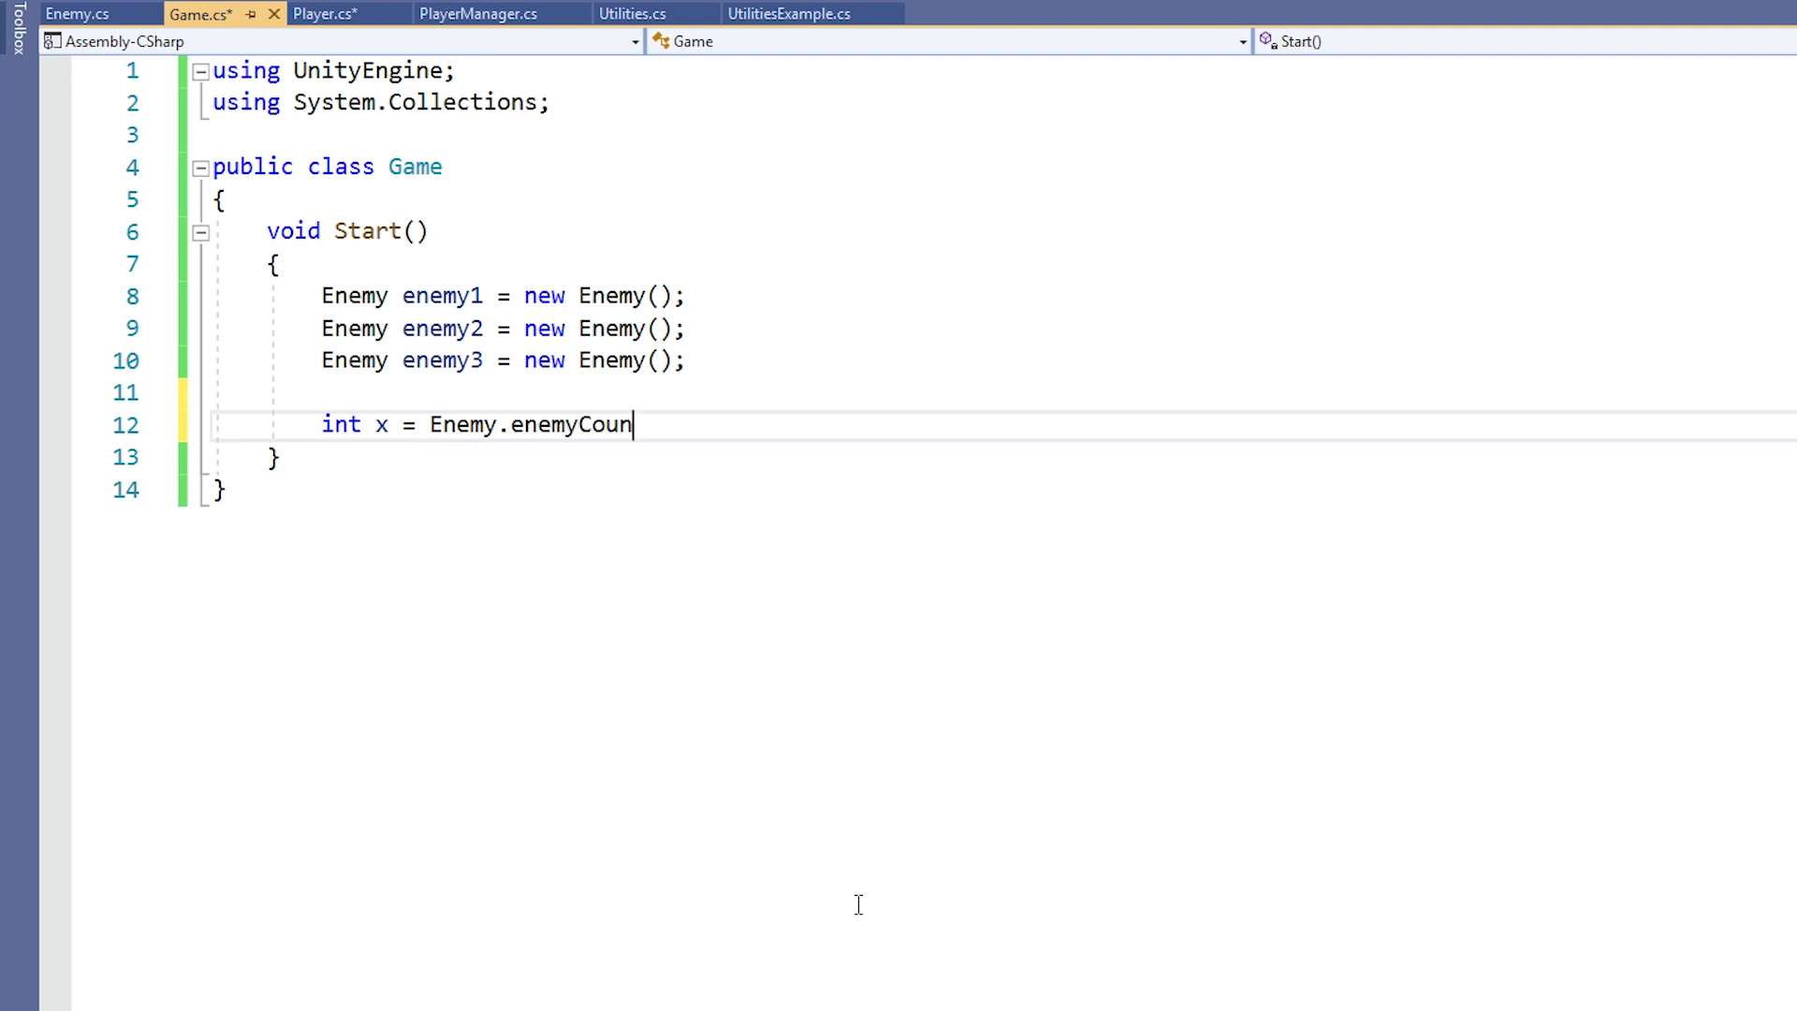
pyautogui.write('t;')
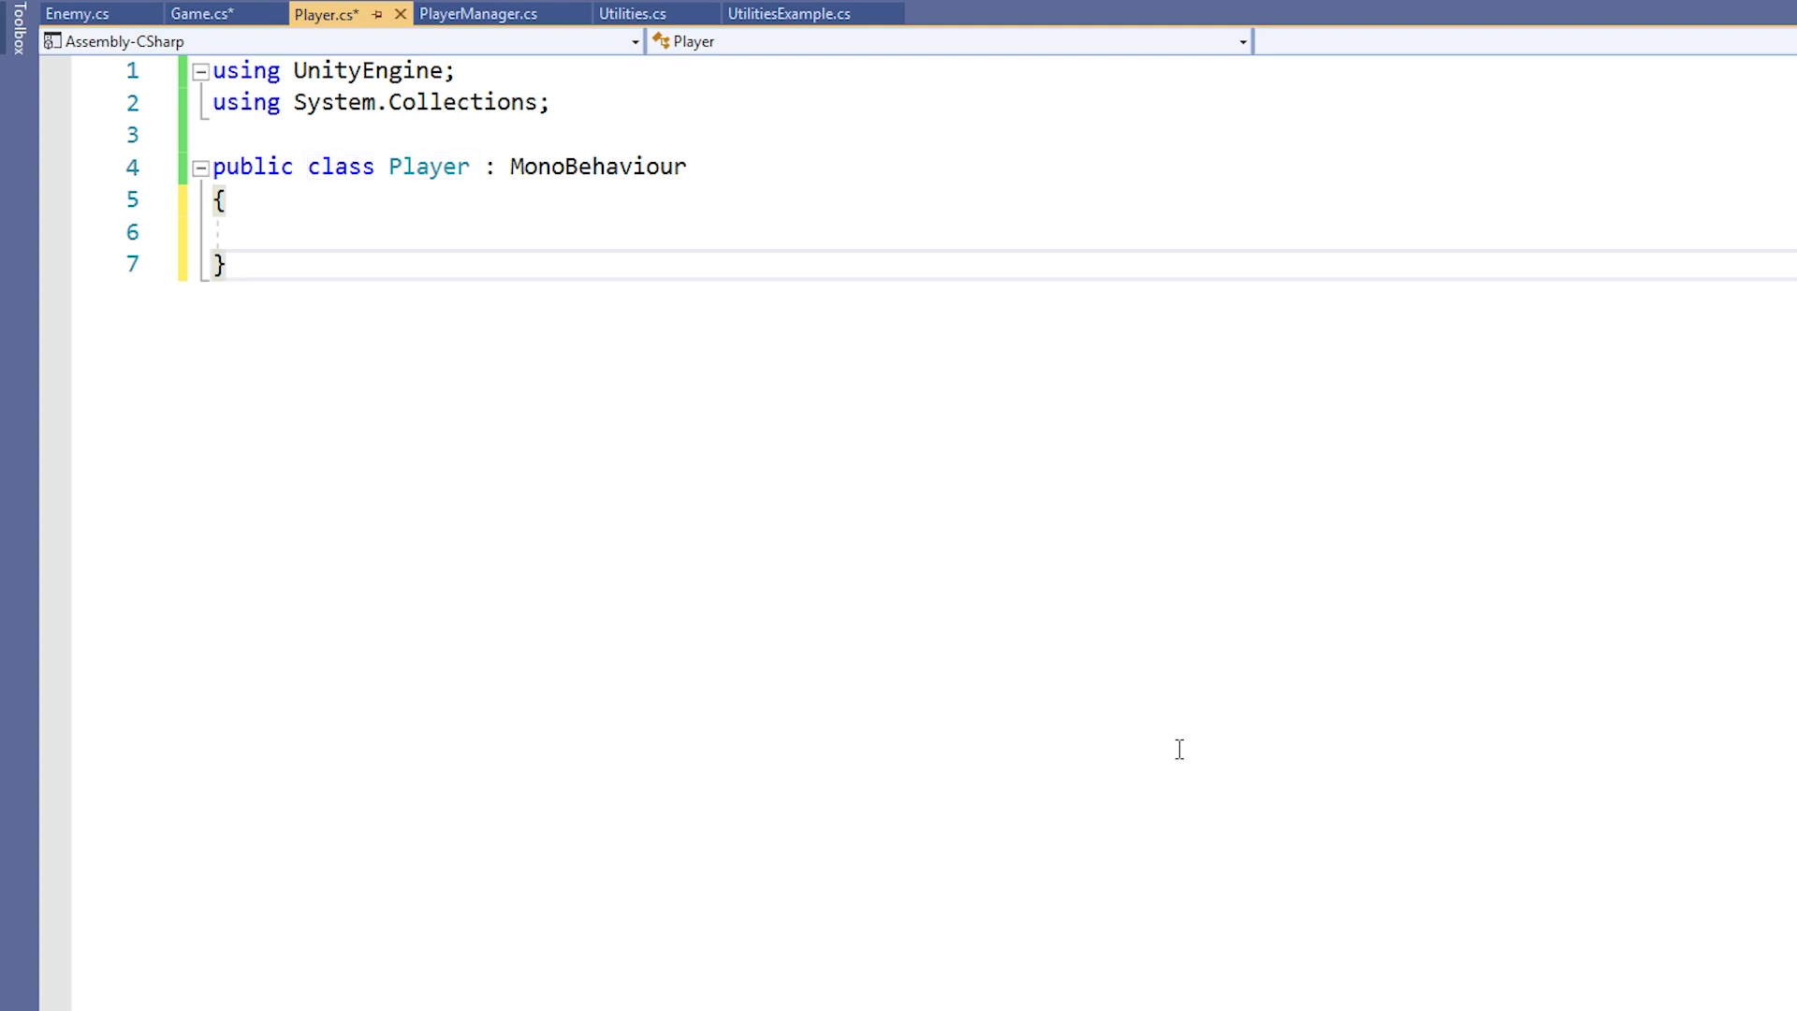
pyautogui.write('public static ')
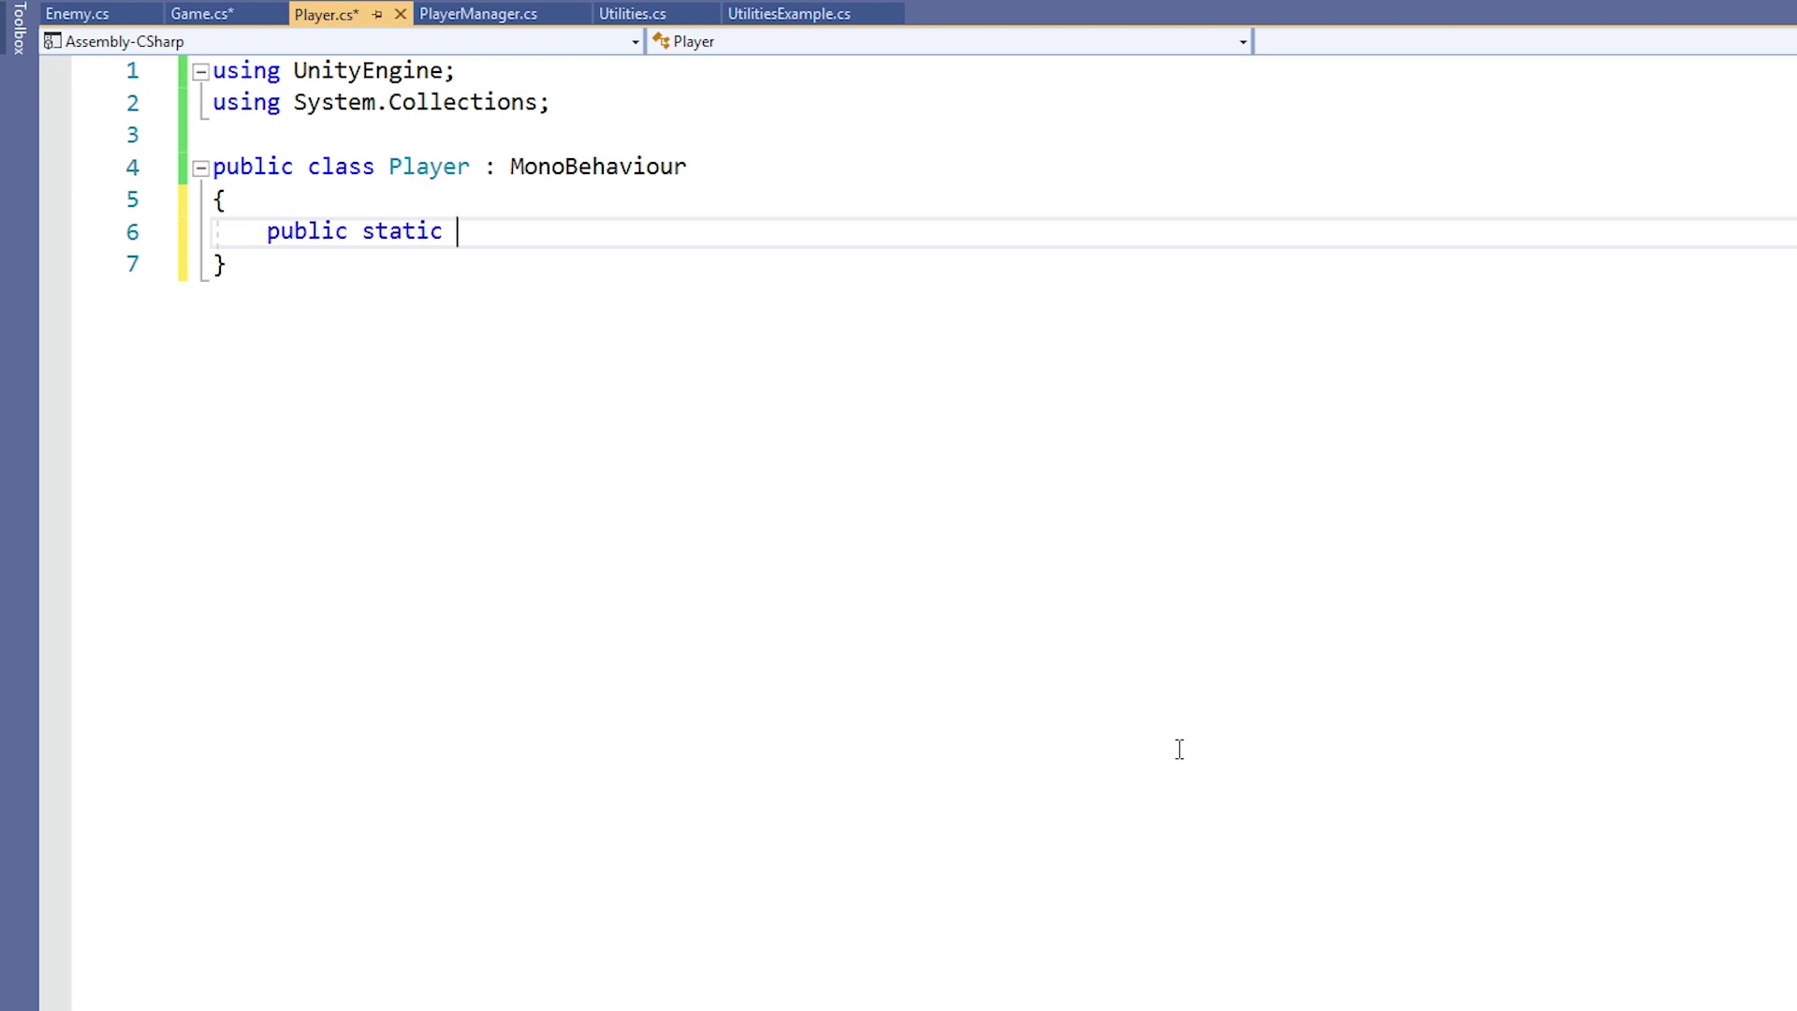
pyautogui.write('int playerCount = 0;')
# Add a Start method to PlayerManager containing 'int x = Player.playerCount;'
pyautogui.press('Return')
pyautogui.press('Return')
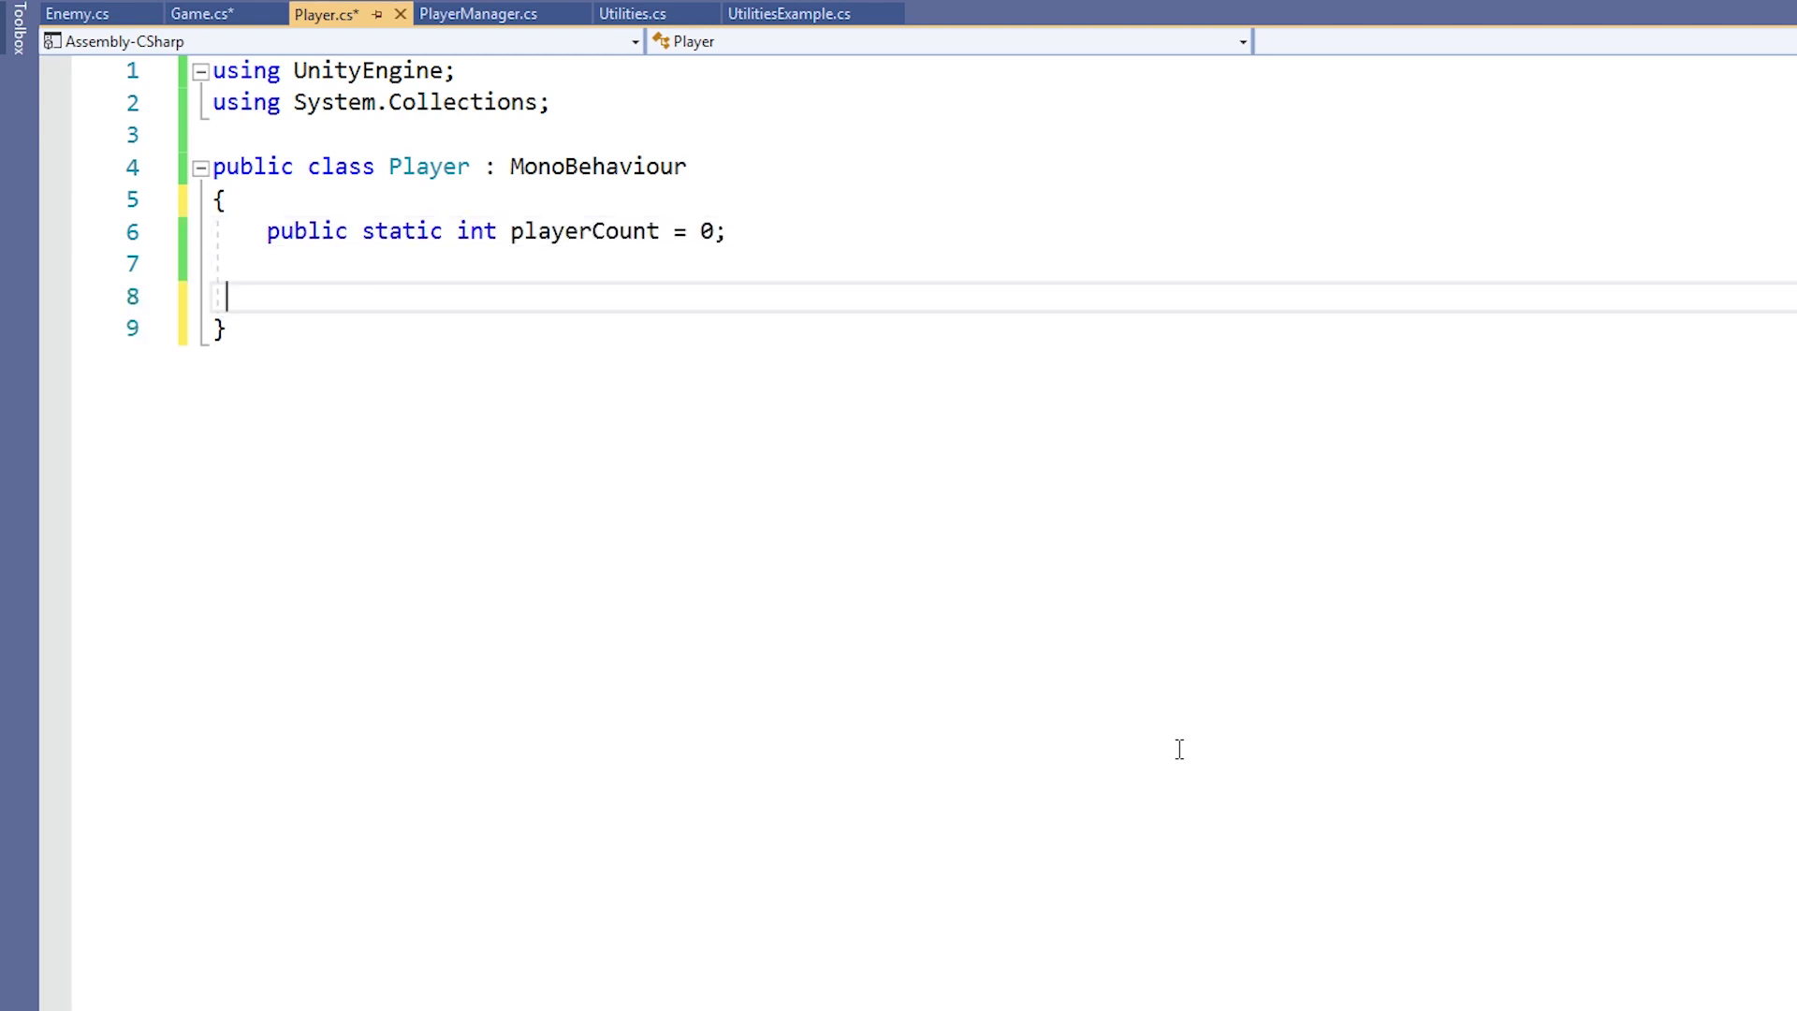
pyautogui.write('void Start()')
pyautogui.press('Return')
pyautogui.write('{')
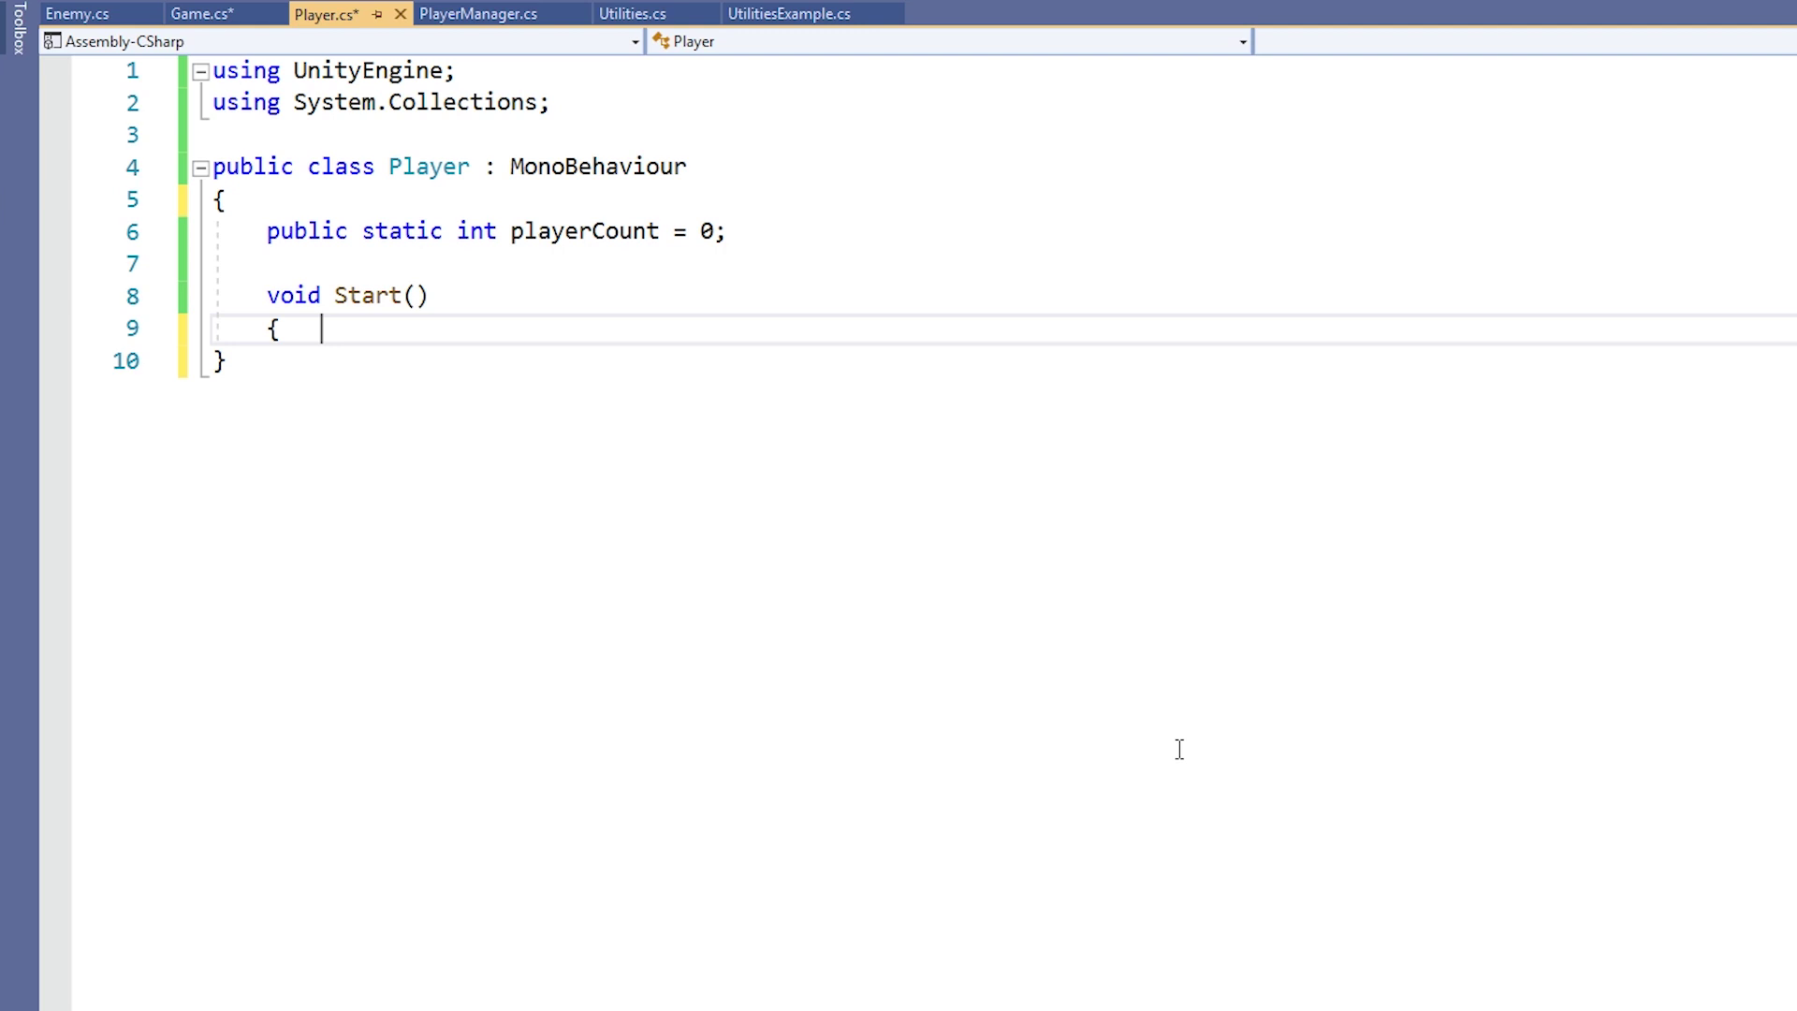
pyautogui.press('Return')
pyautogui.write('playerCount')
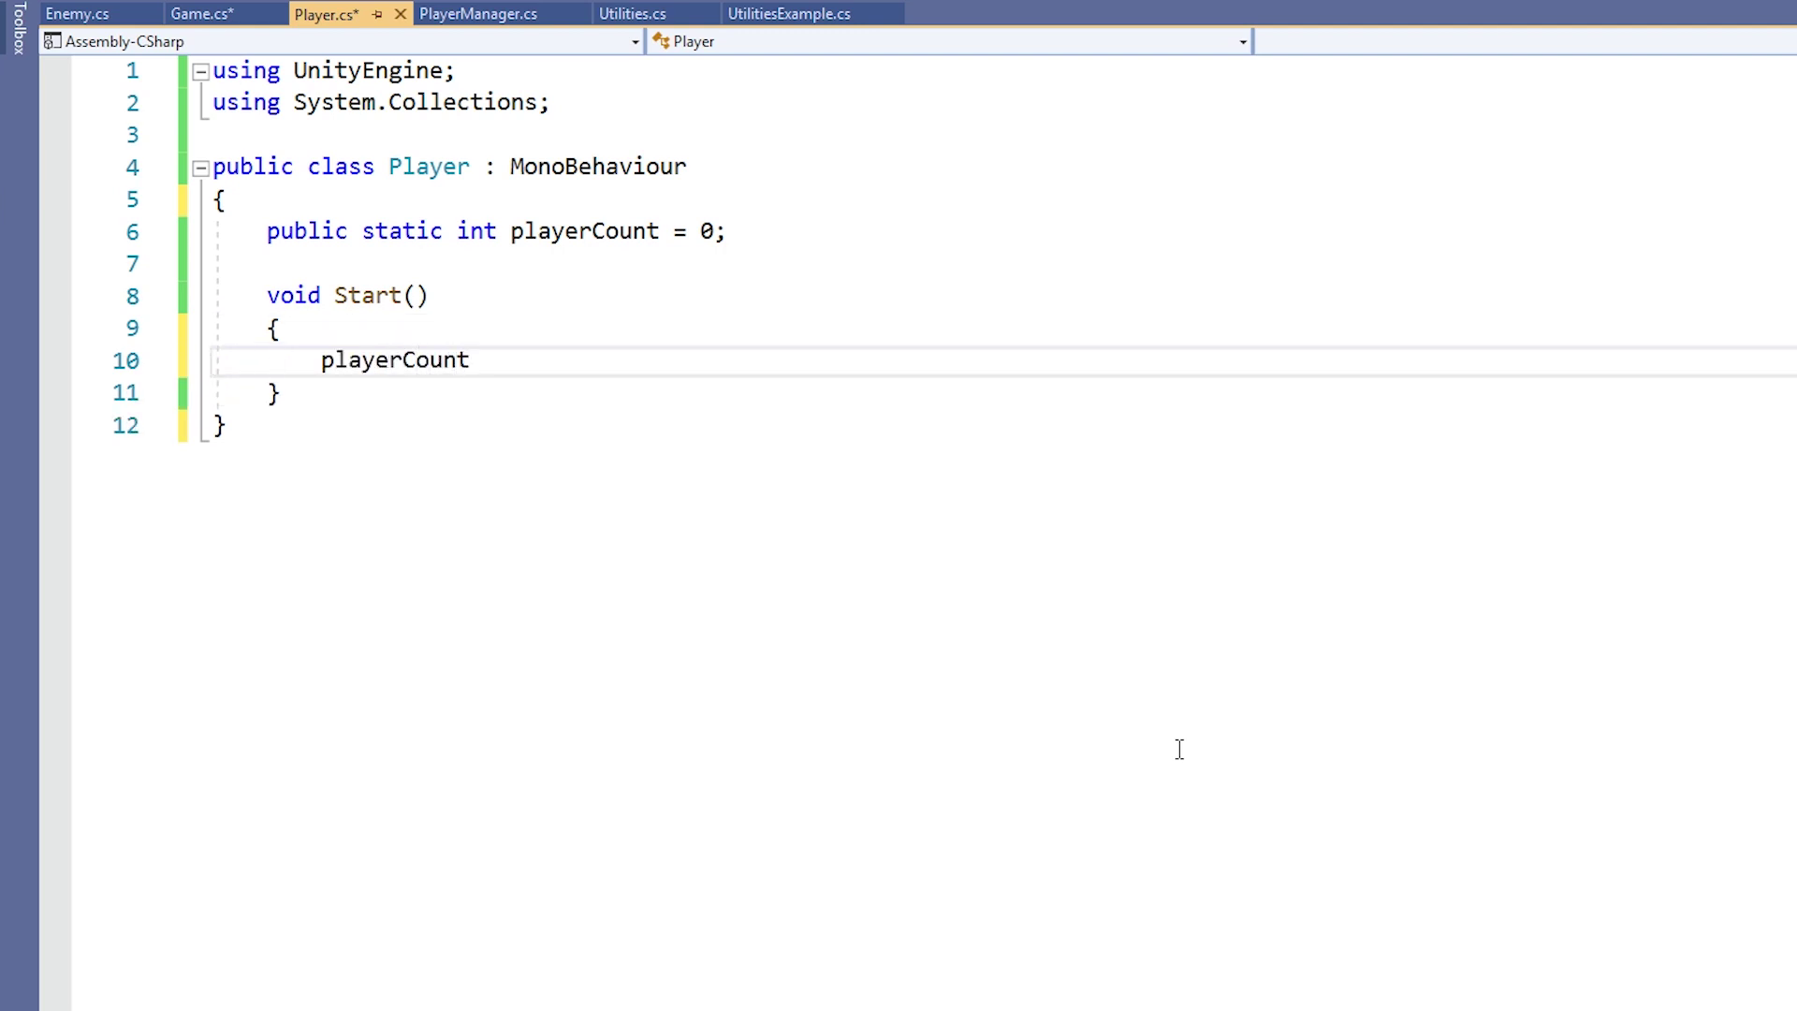
pyautogui.write('++;')
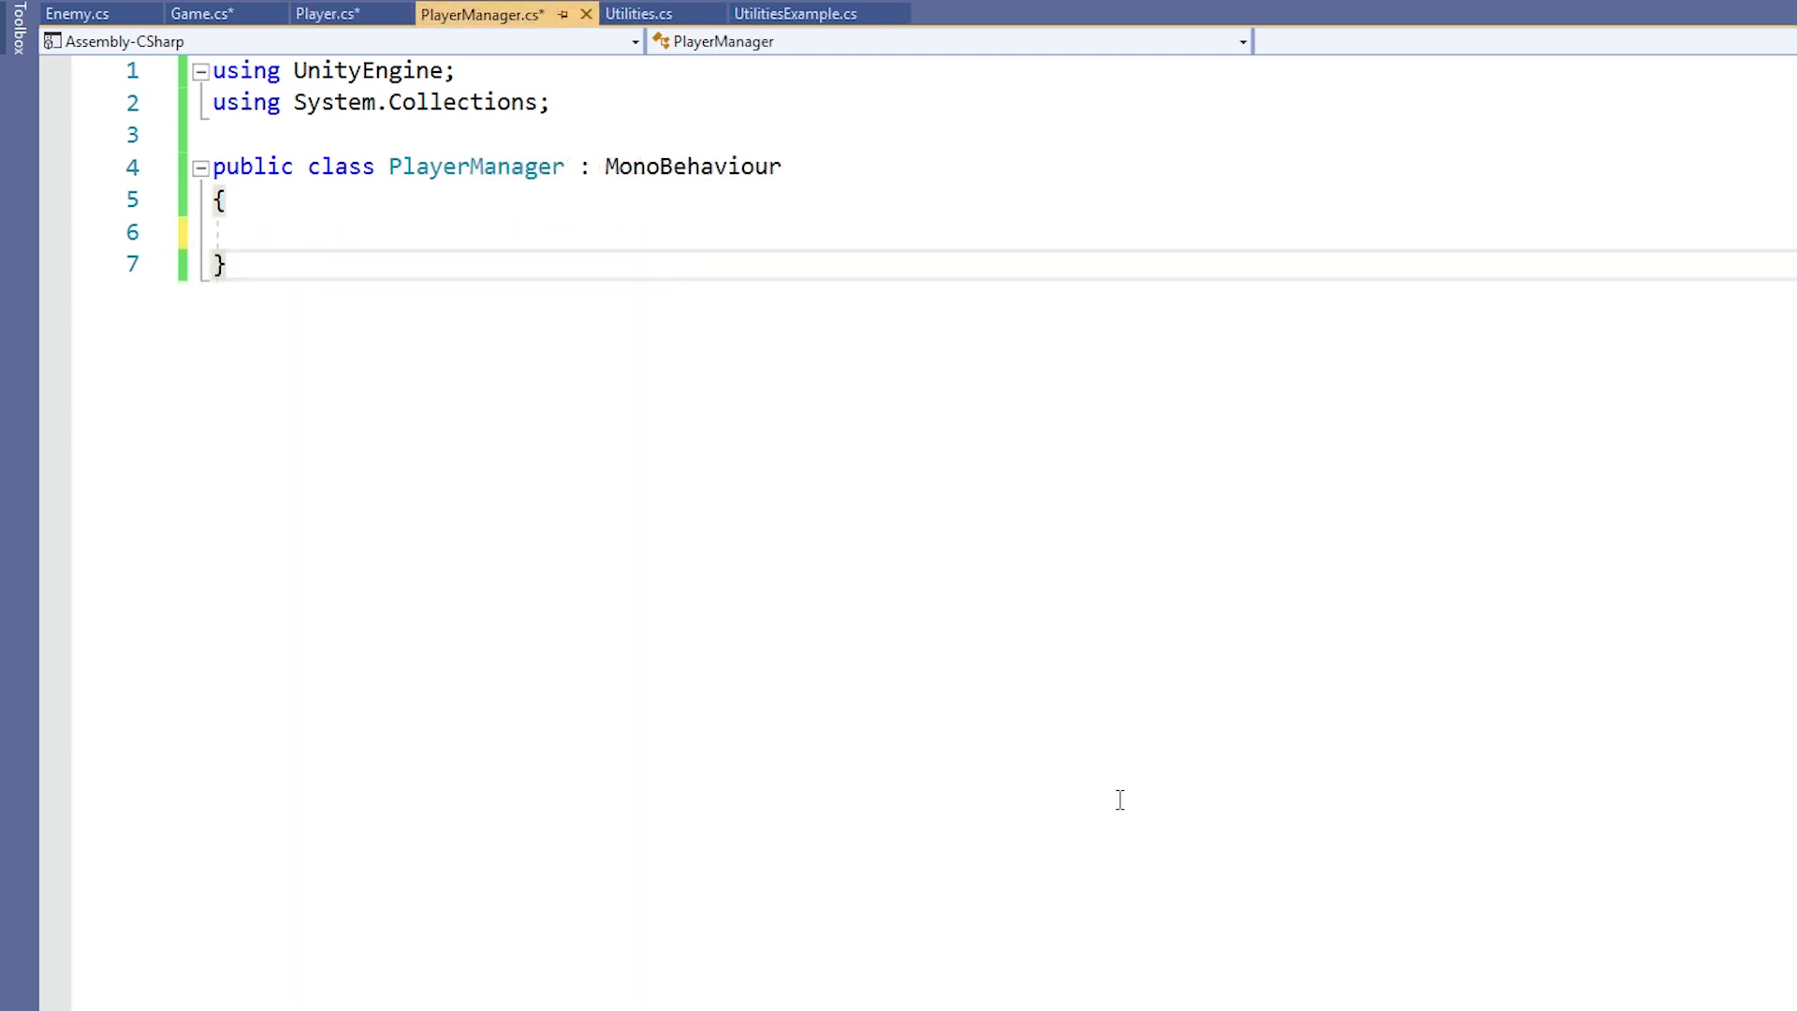
pyautogui.write('void Start()')
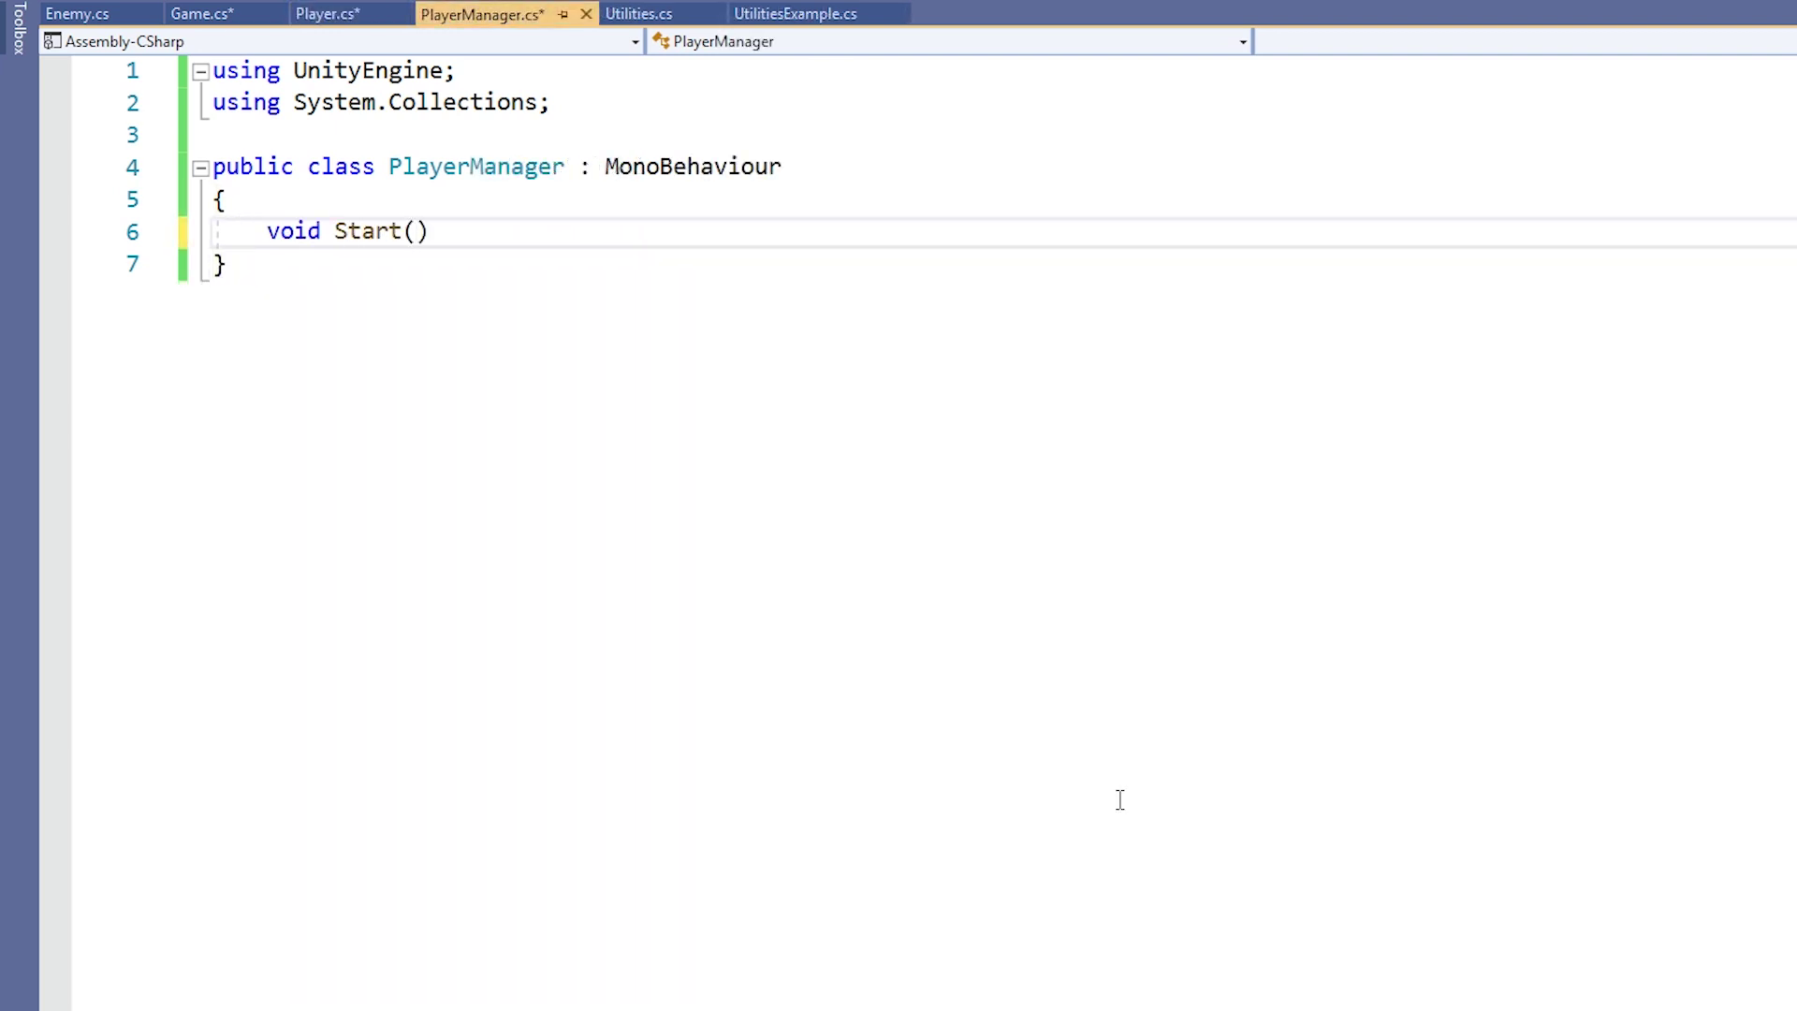
pyautogui.press('Return')
pyautogui.write('{')
pyautogui.press('Return')
pyautogui.write('int x = P')
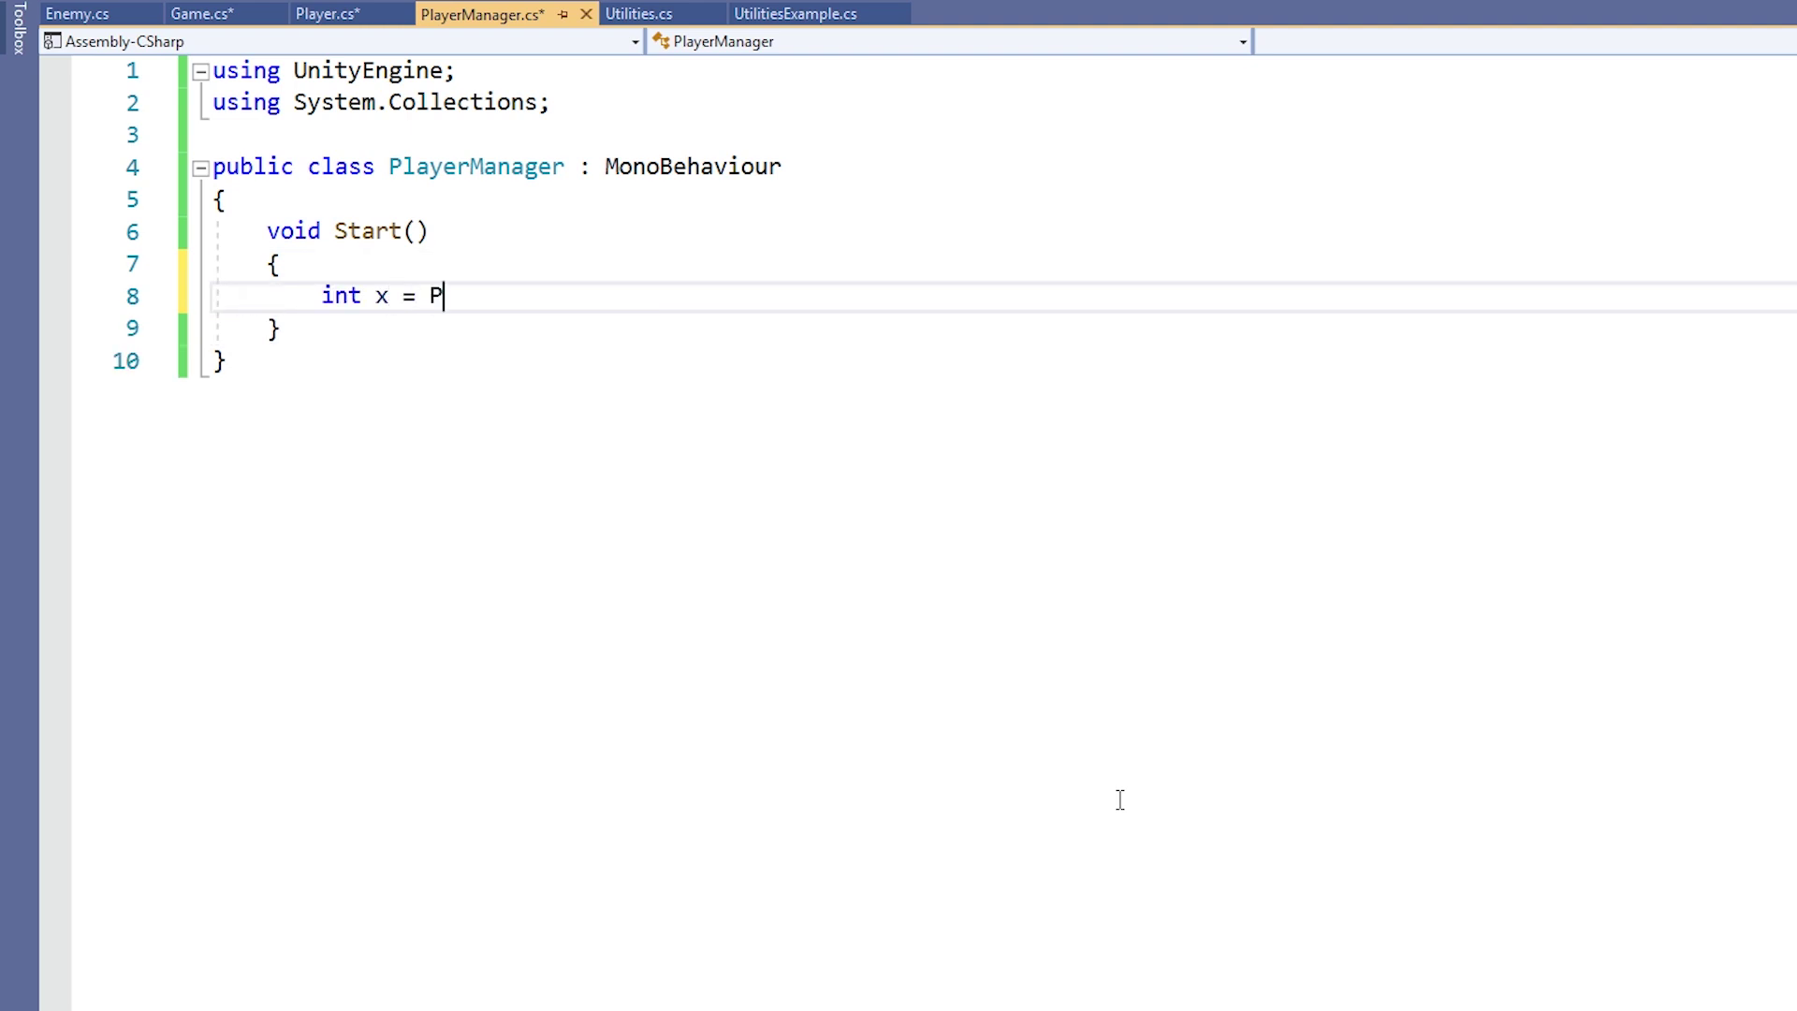
pyautogui.write('layer.playerCount;')
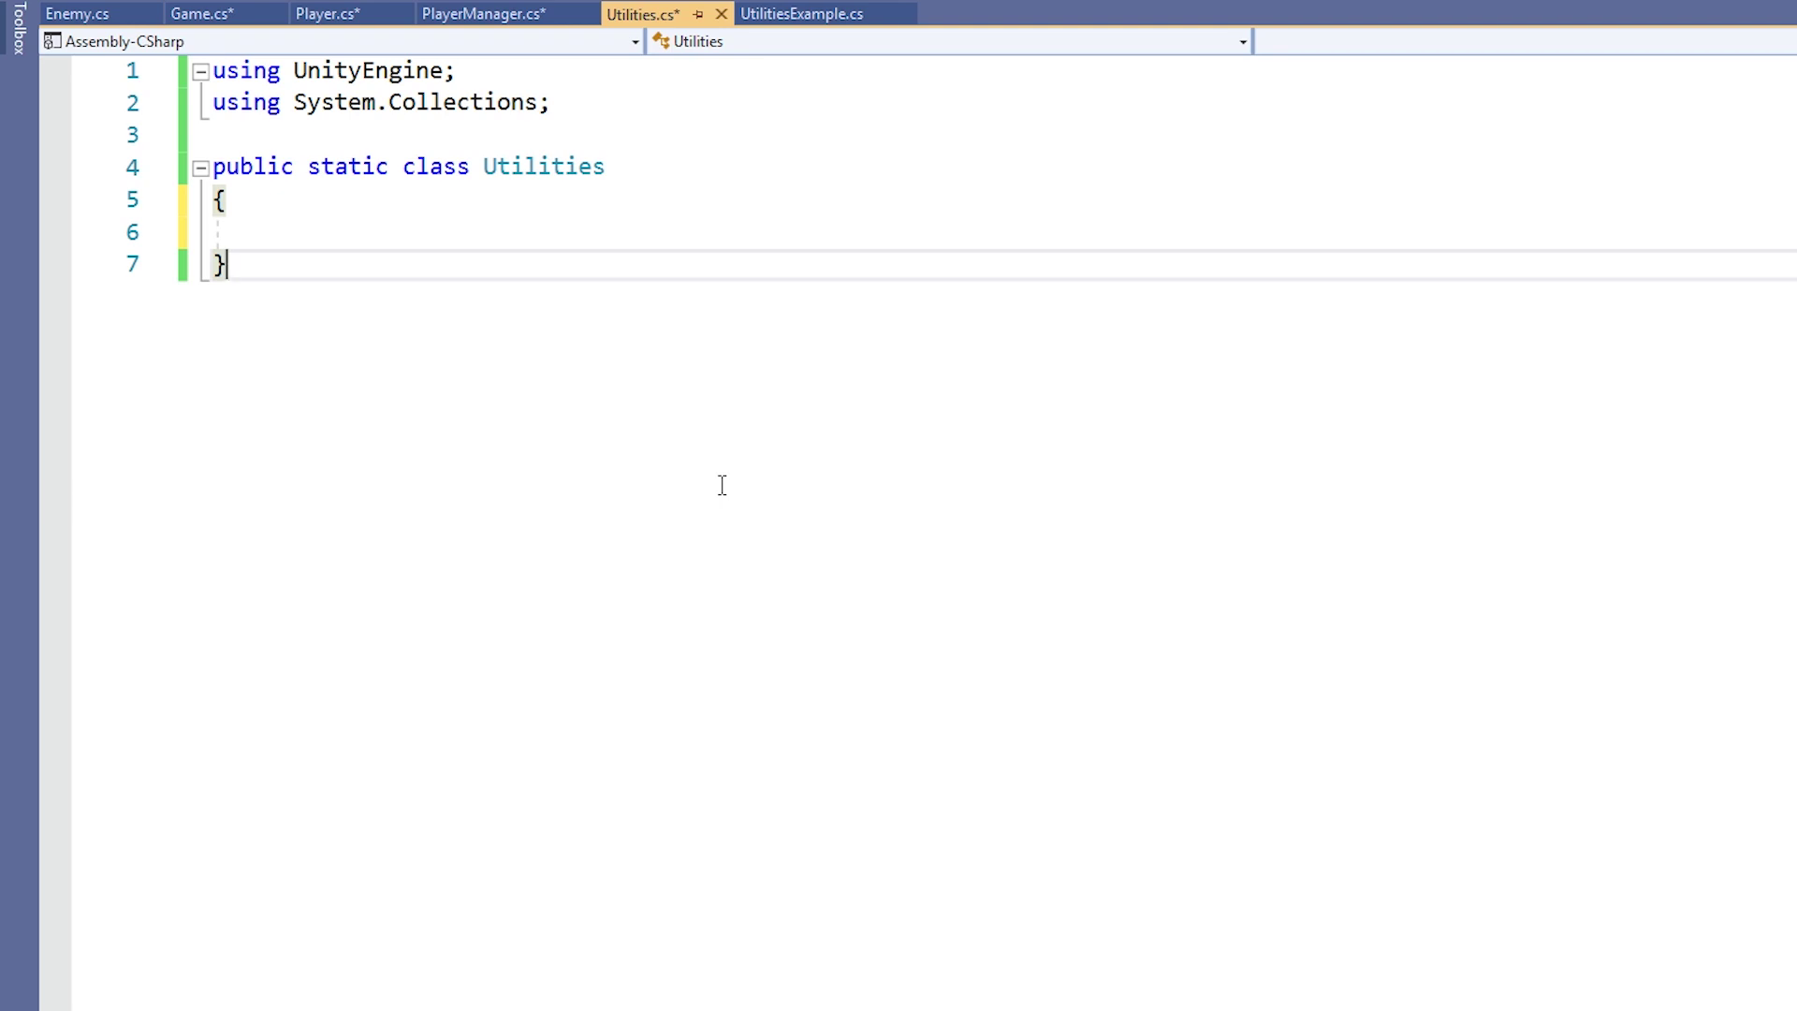
# Write 'public static int Add(int num1, int num2)' returning num1 + num2 in Utilities
pyautogui.press('Up')
pyautogui.press('Tab')
pyautogui.write('public static ')
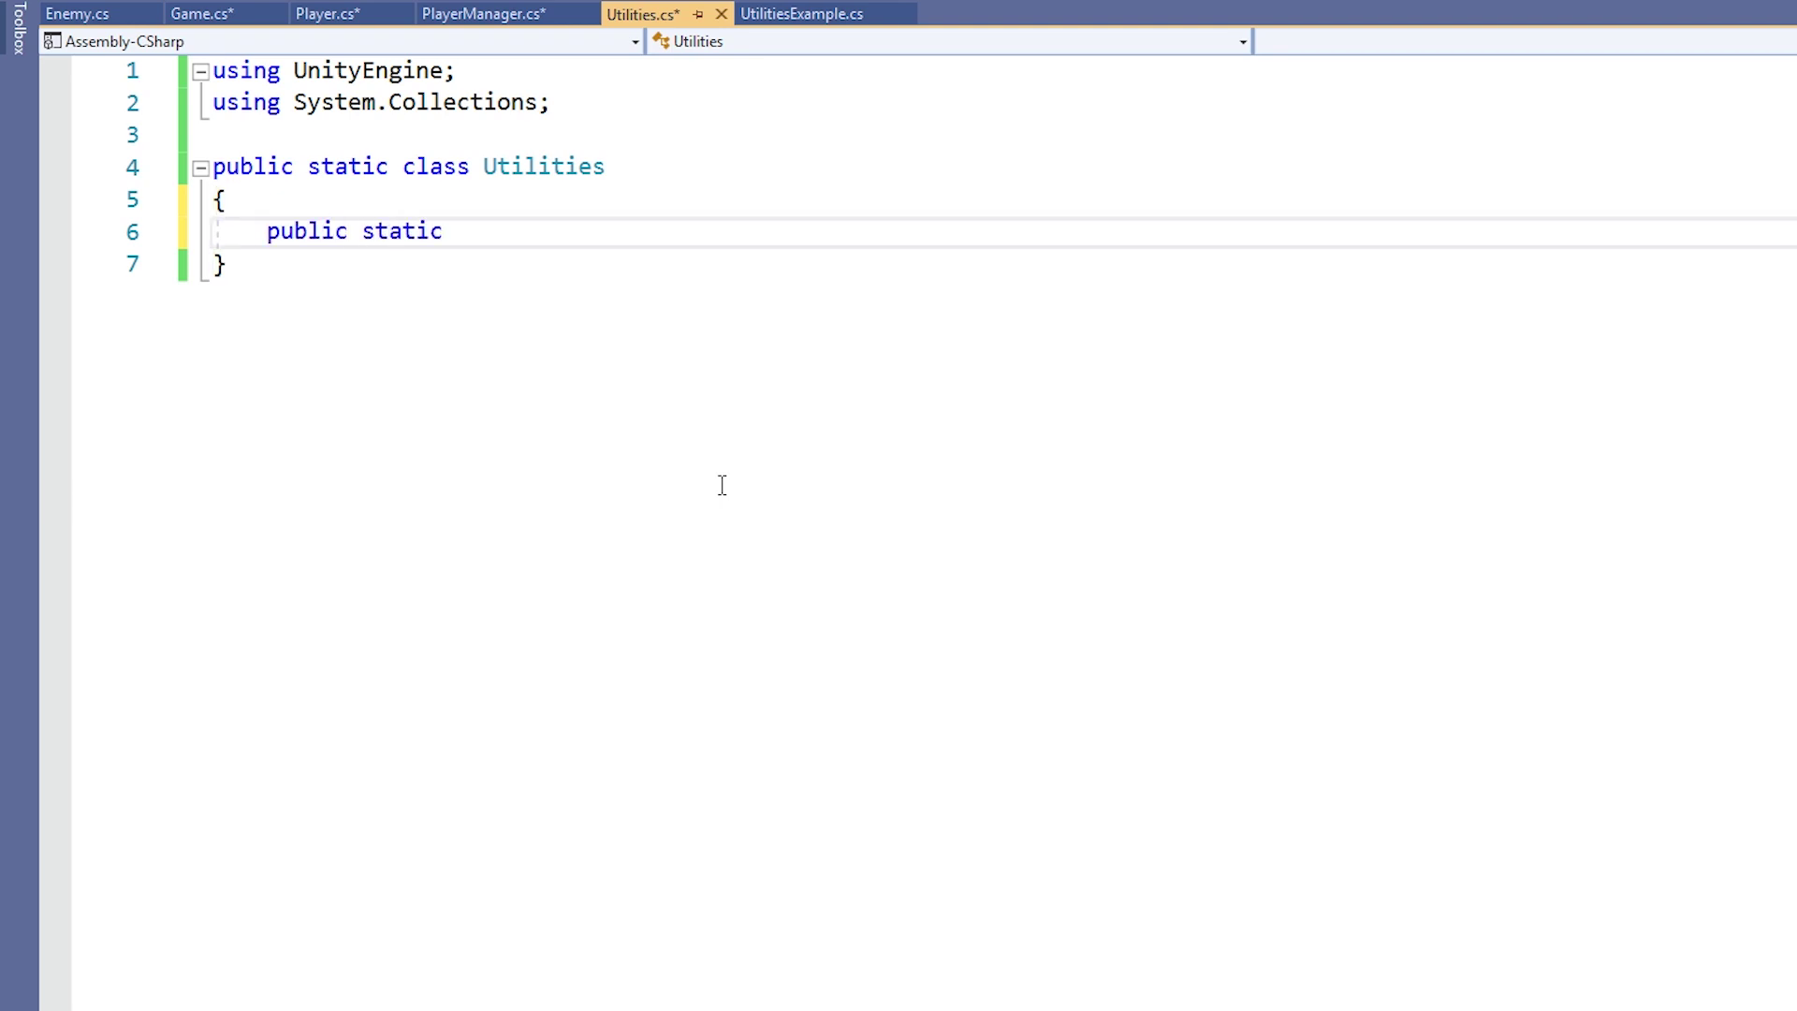
pyautogui.write('int Add(int num1, int')
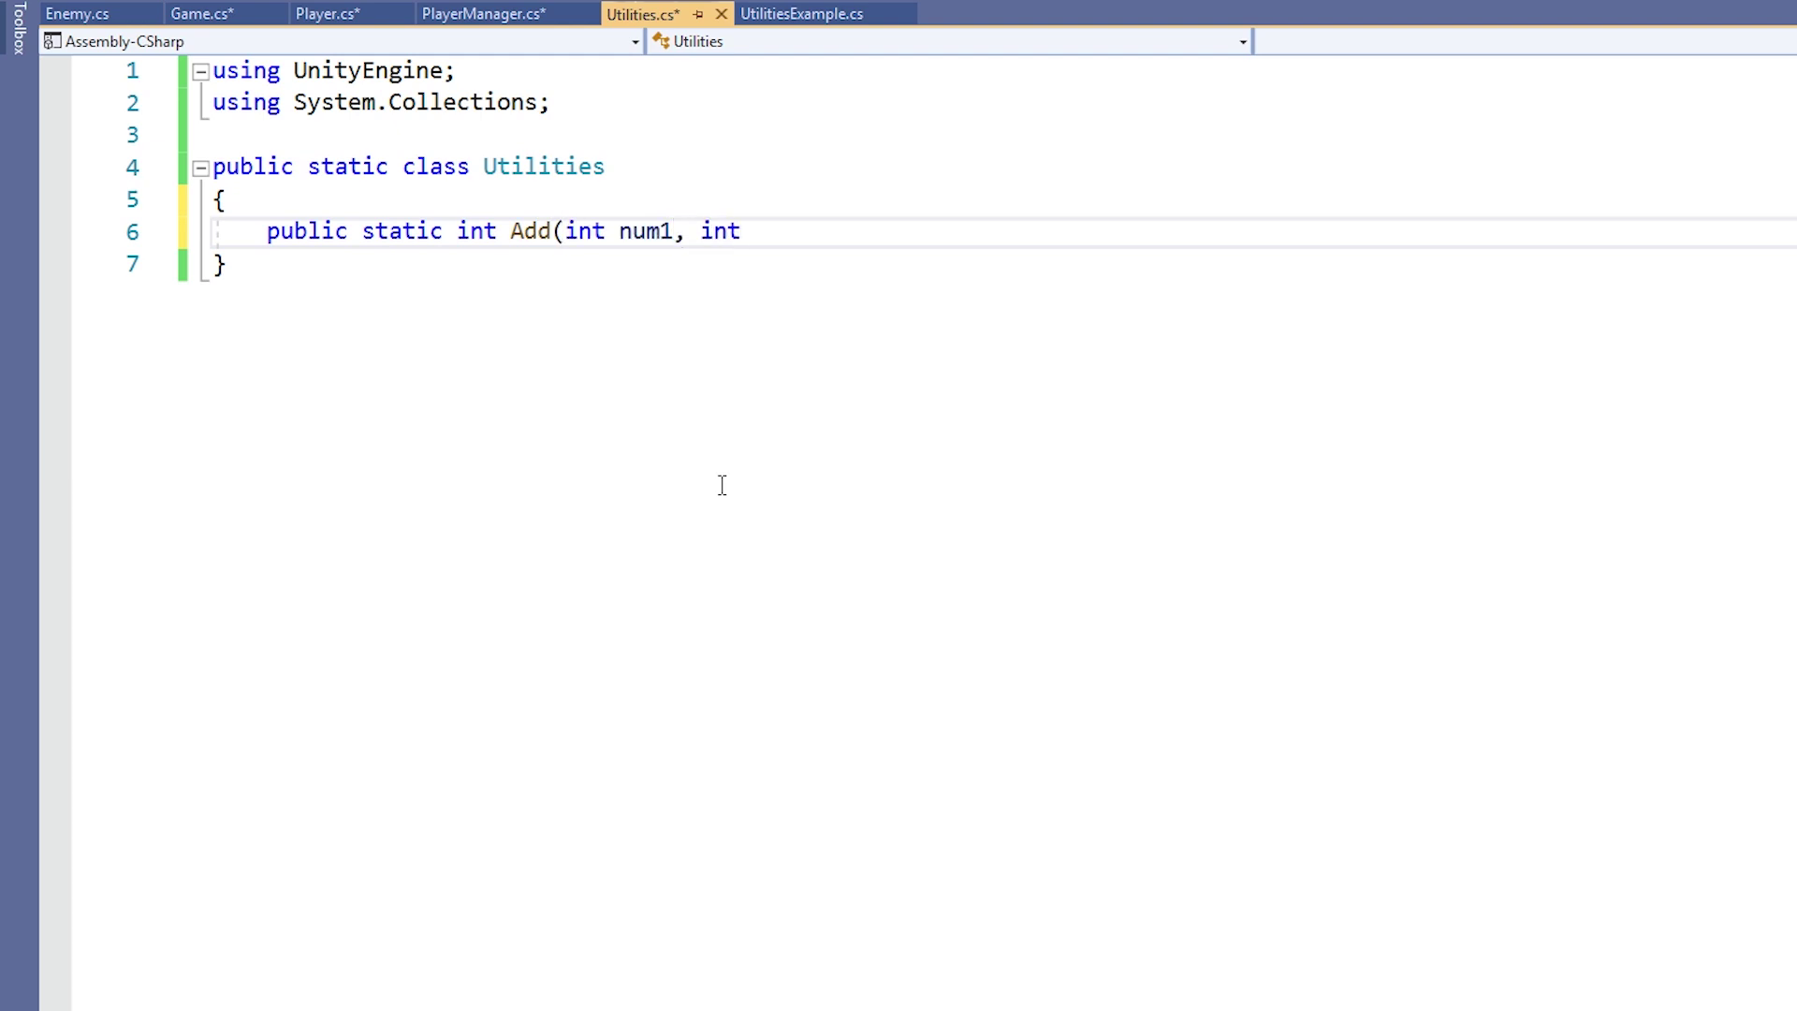
pyautogui.write(' num2)')
pyautogui.press('Return')
pyautogui.write('{}')
pyautogui.press('Left')
pyautogui.press('Return')
pyautogui.press('Tab')
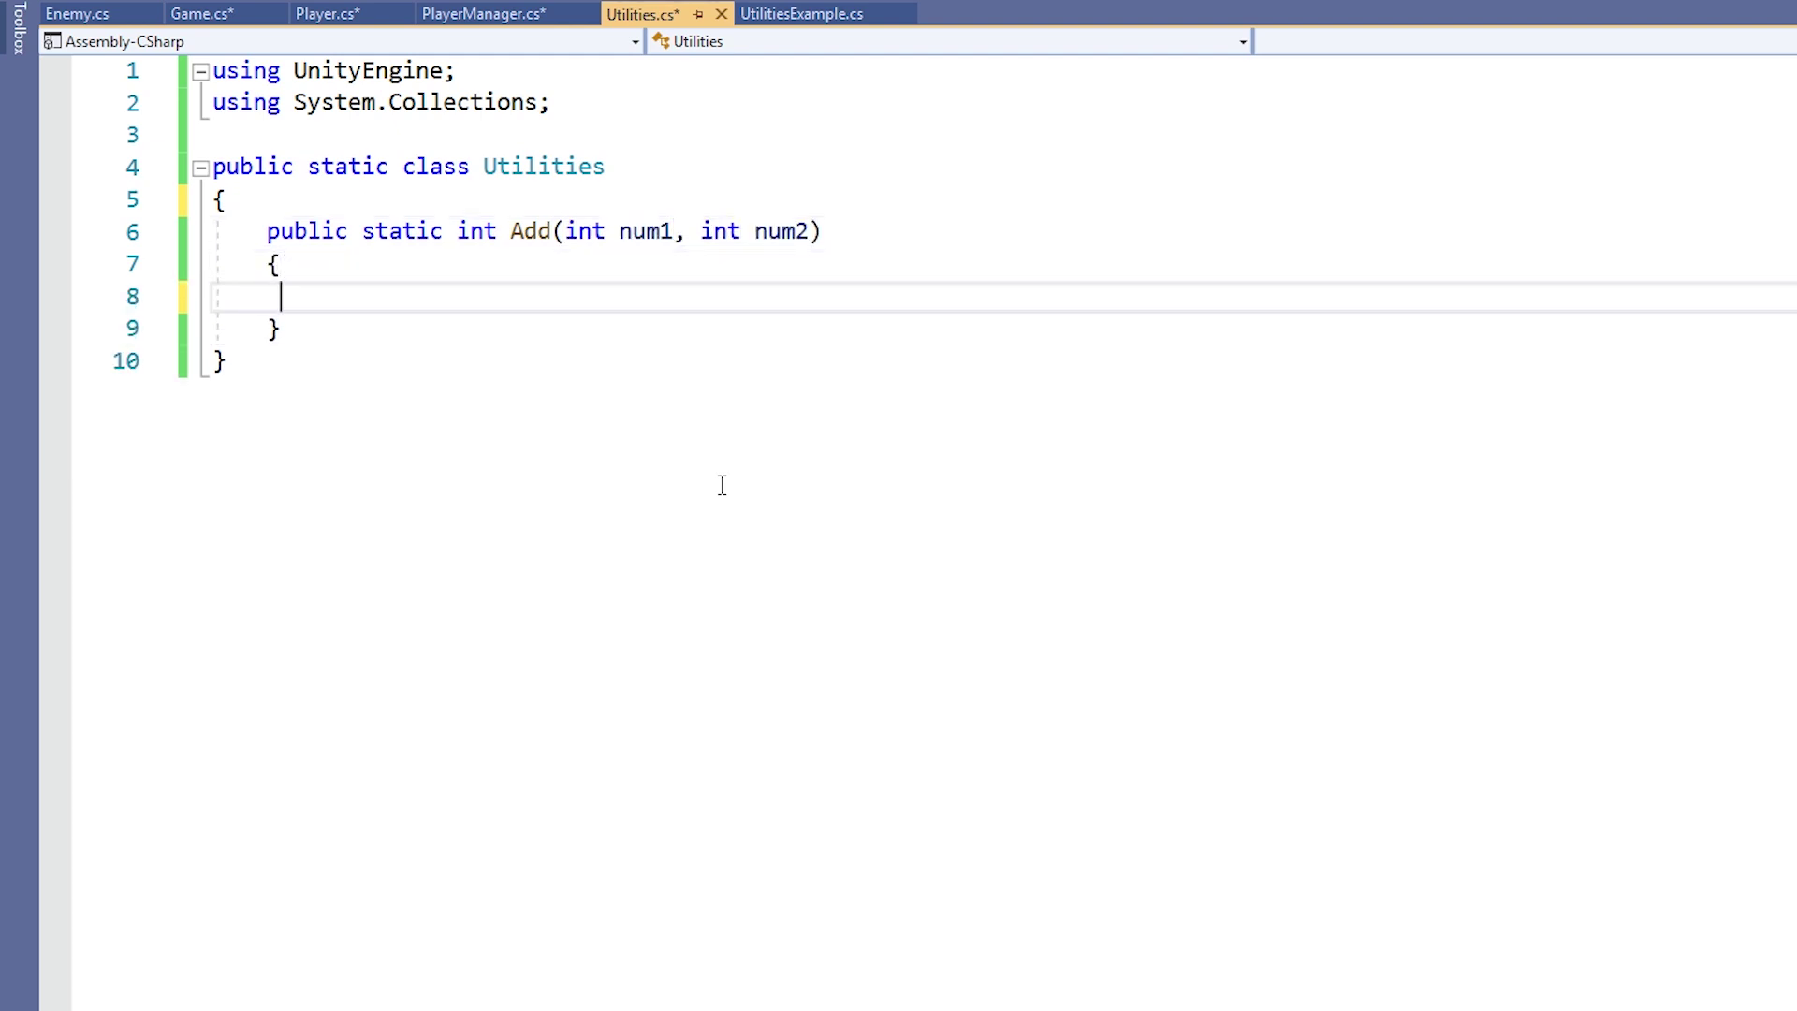
pyautogui.write('return num1 + num2;')
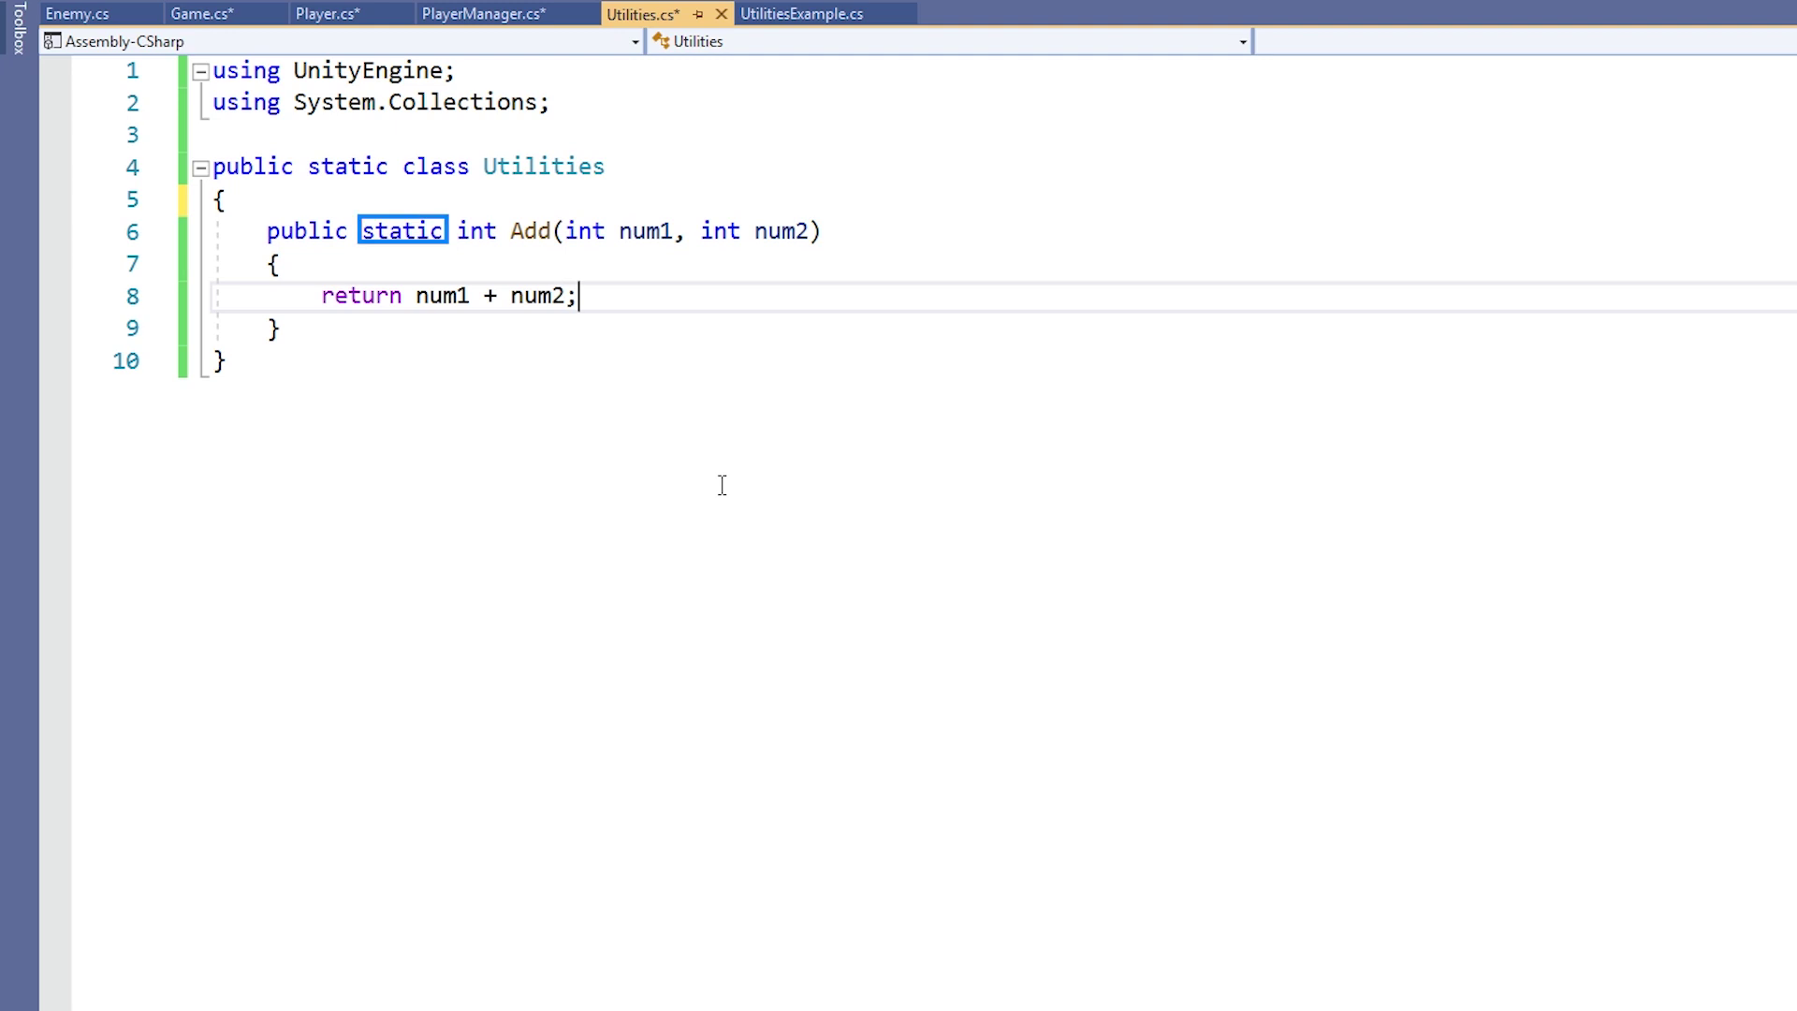
# Give UtilitiesExample a Start storing Utilities.Add(5, 6) in int x, and save
pyautogui.hotkey('ctrl', 'Tab')
pyautogui.write('void')
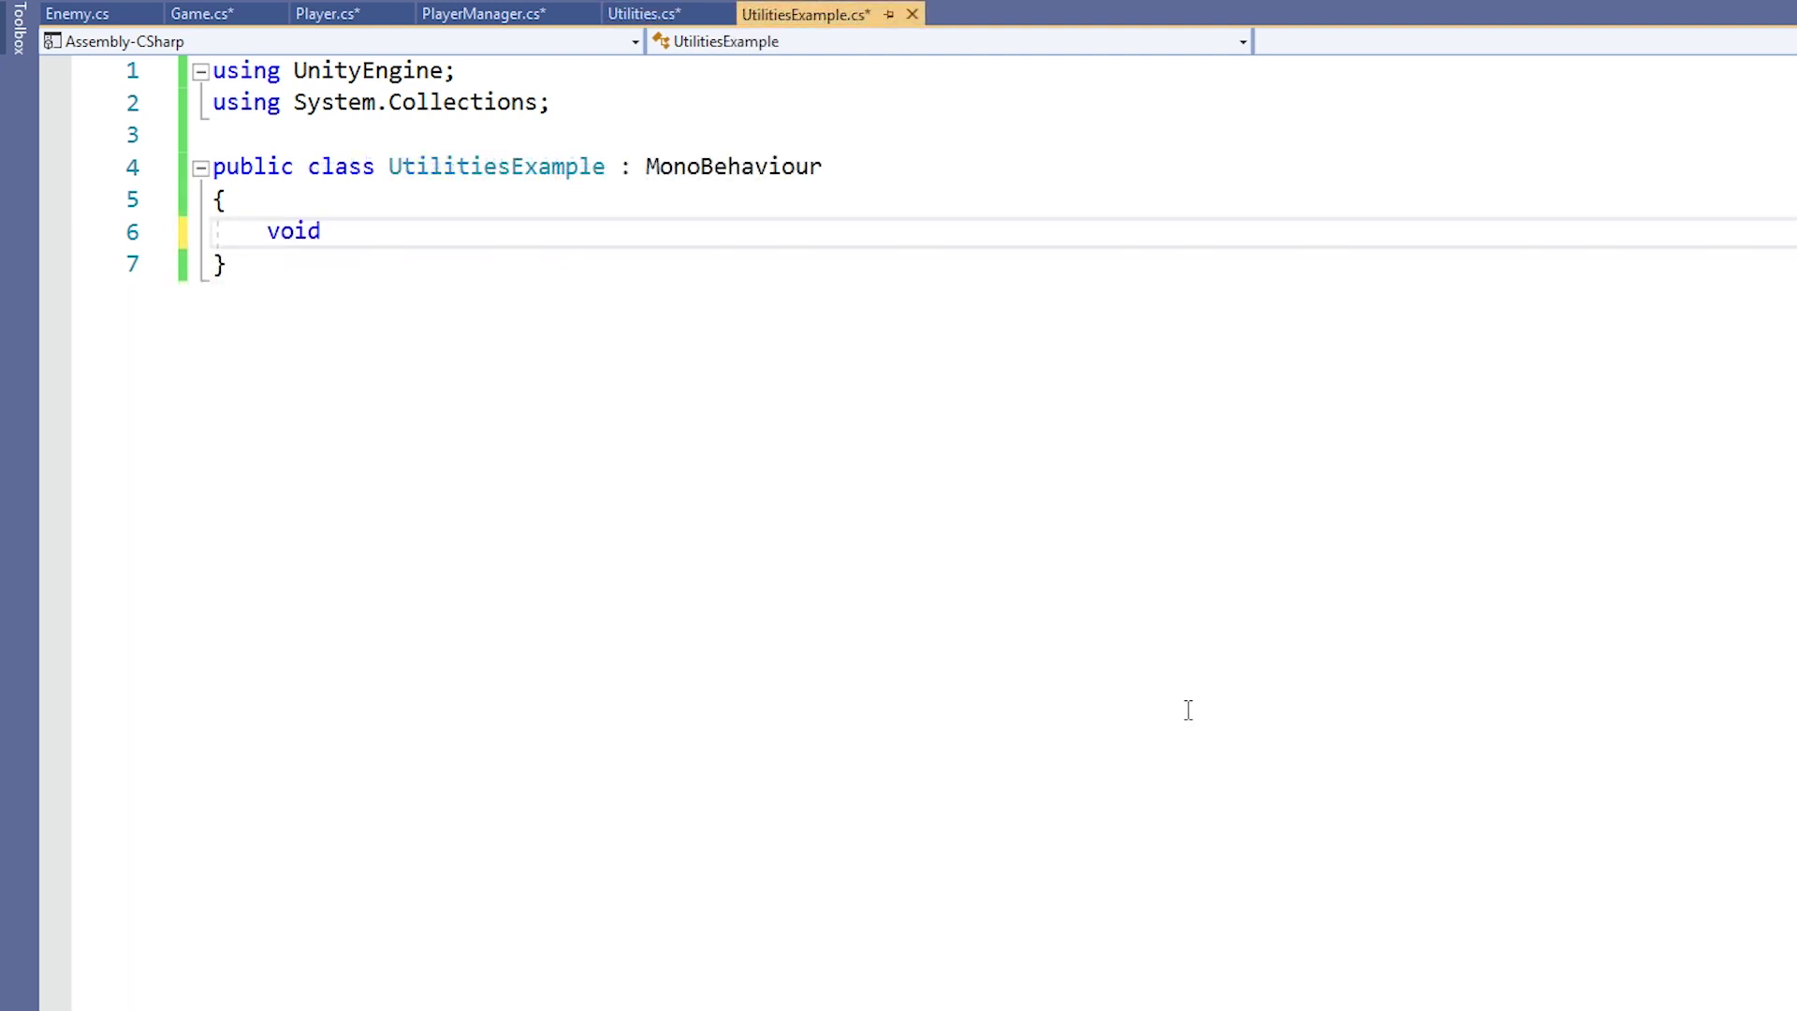
pyautogui.write(' Start()')
pyautogui.press('Return')
pyautogui.write('{')
pyautogui.press('Return')
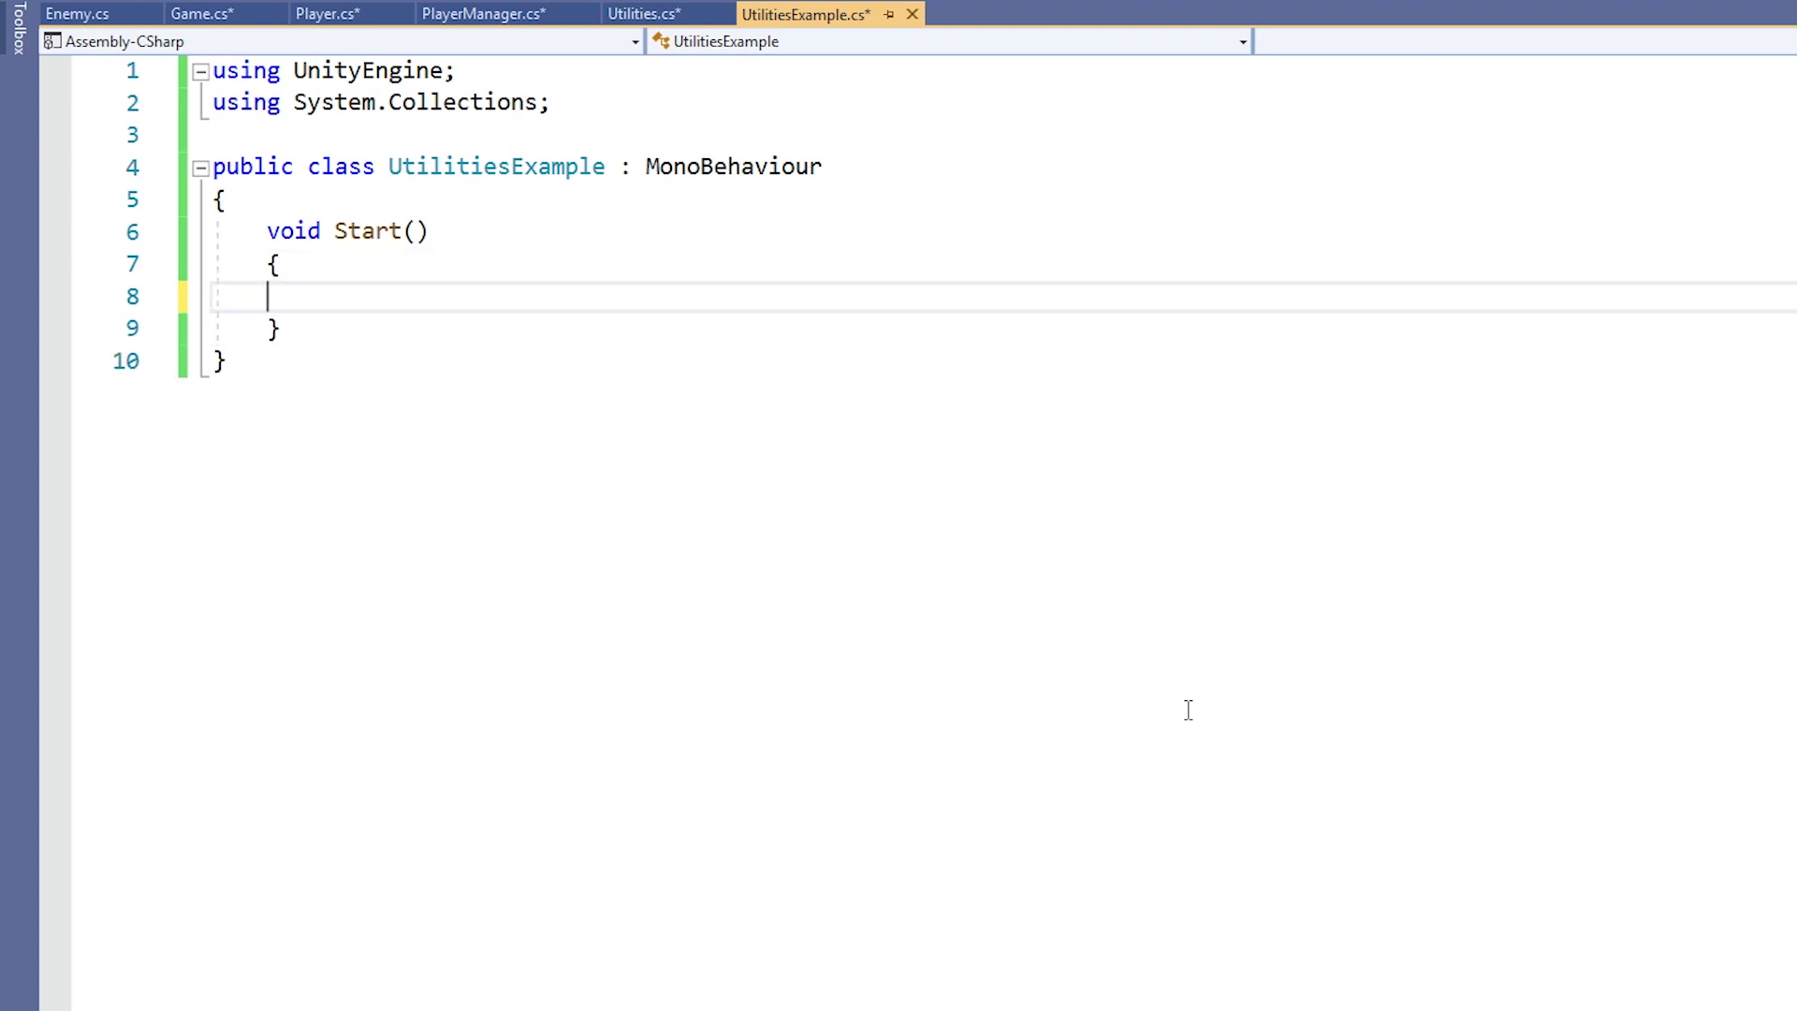
pyautogui.write('int x = Utilities.A')
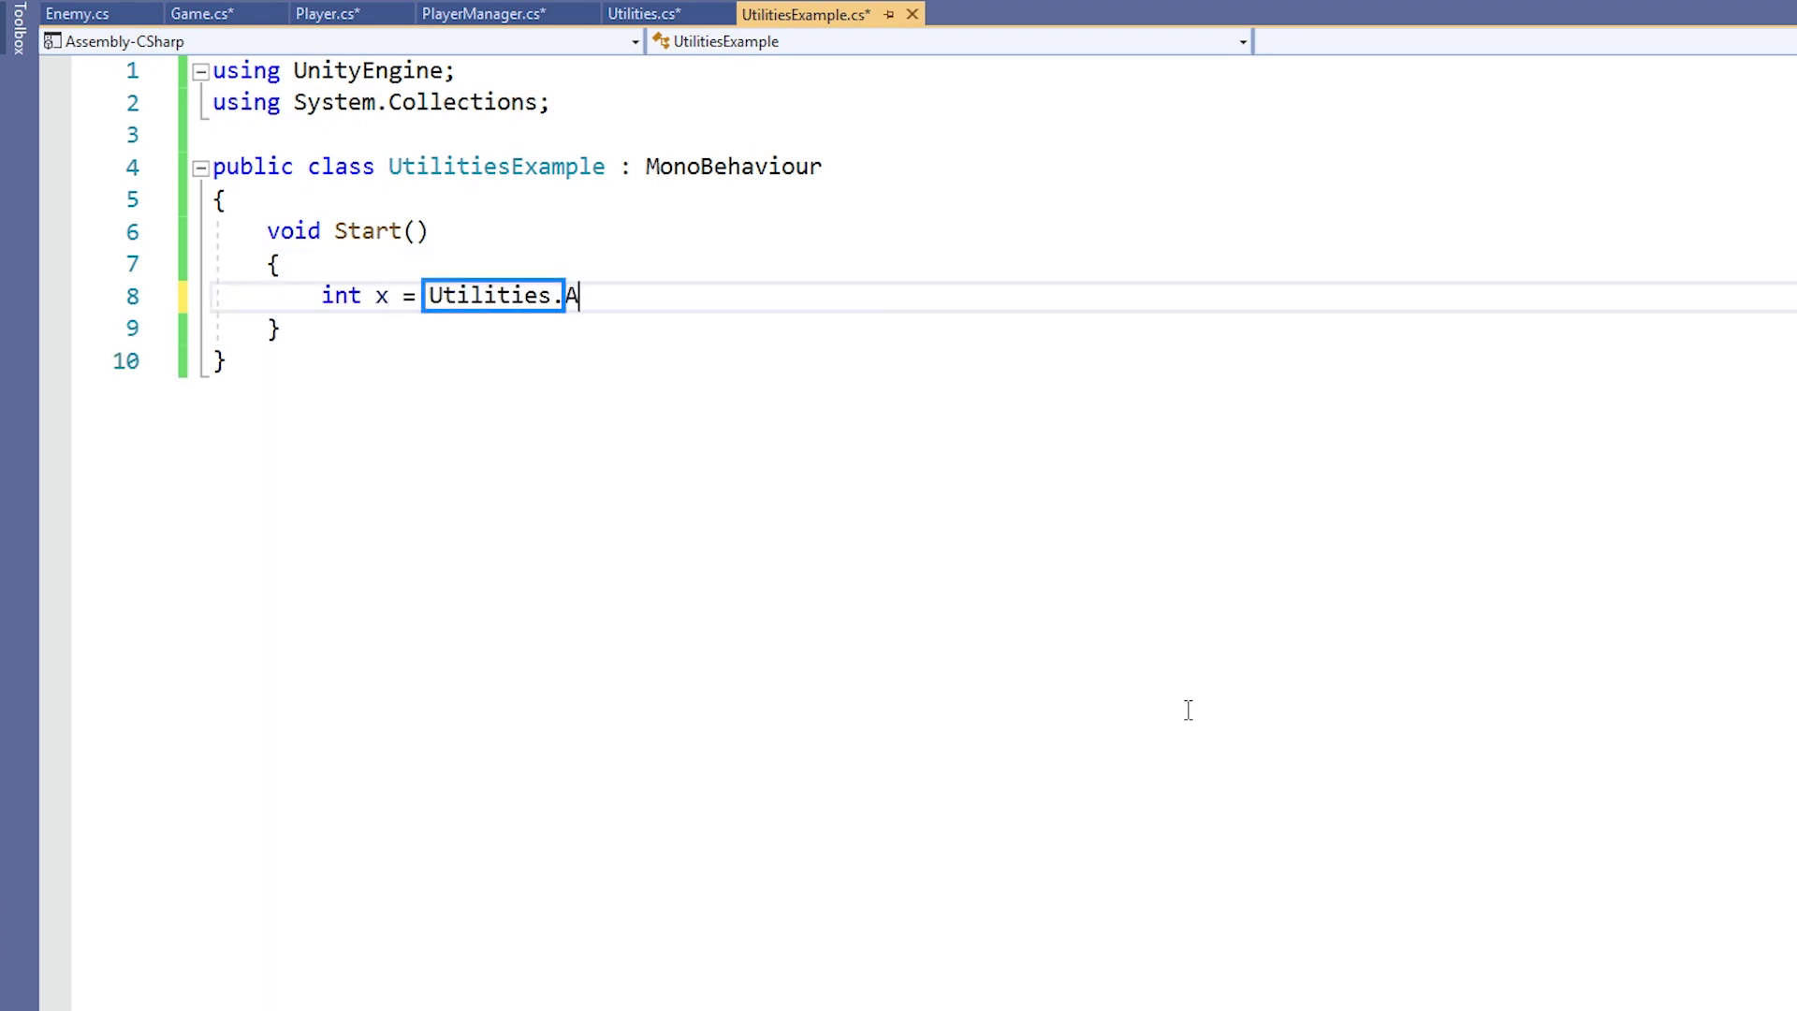
pyautogui.write('dd(5, 6);')
pyautogui.hotkey('ctrl', 's')
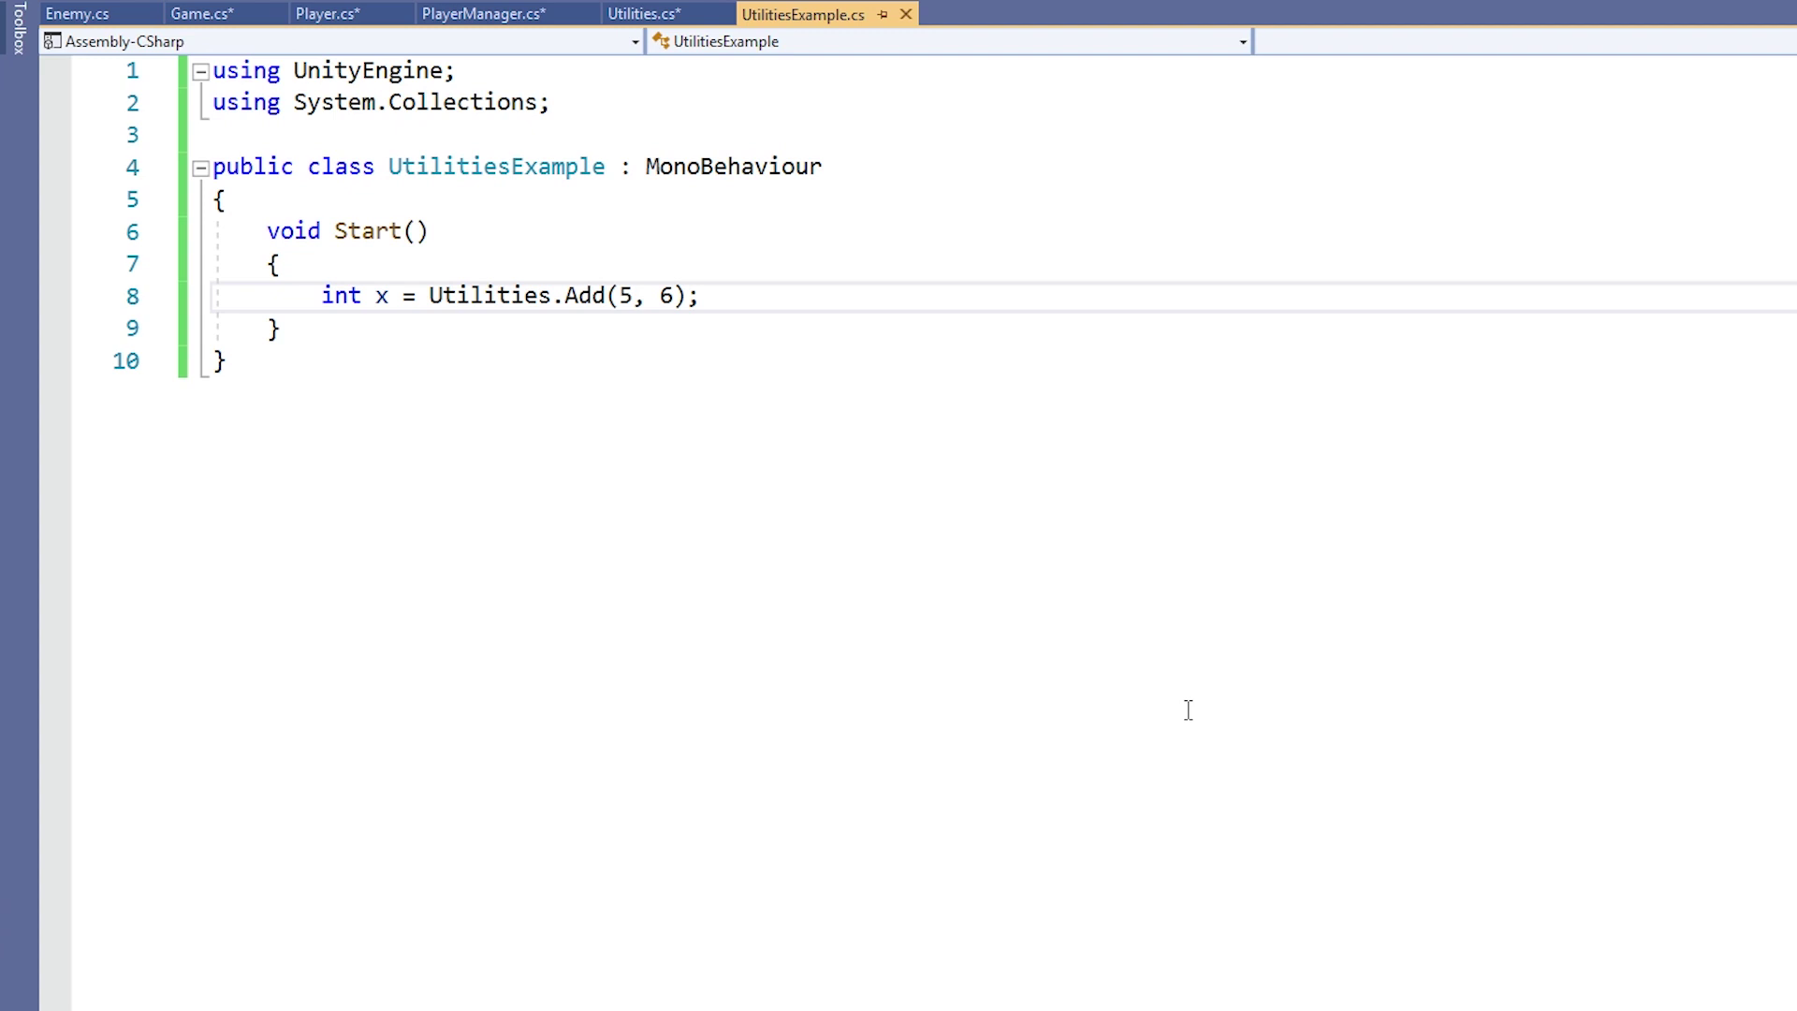
# Type Input.Get below the Add call, comparing the GetAxis, GetKey and GetButton suggestions
pyautogui.press('Return')
pyautogui.press('Return')
pyautogui.write('Input')
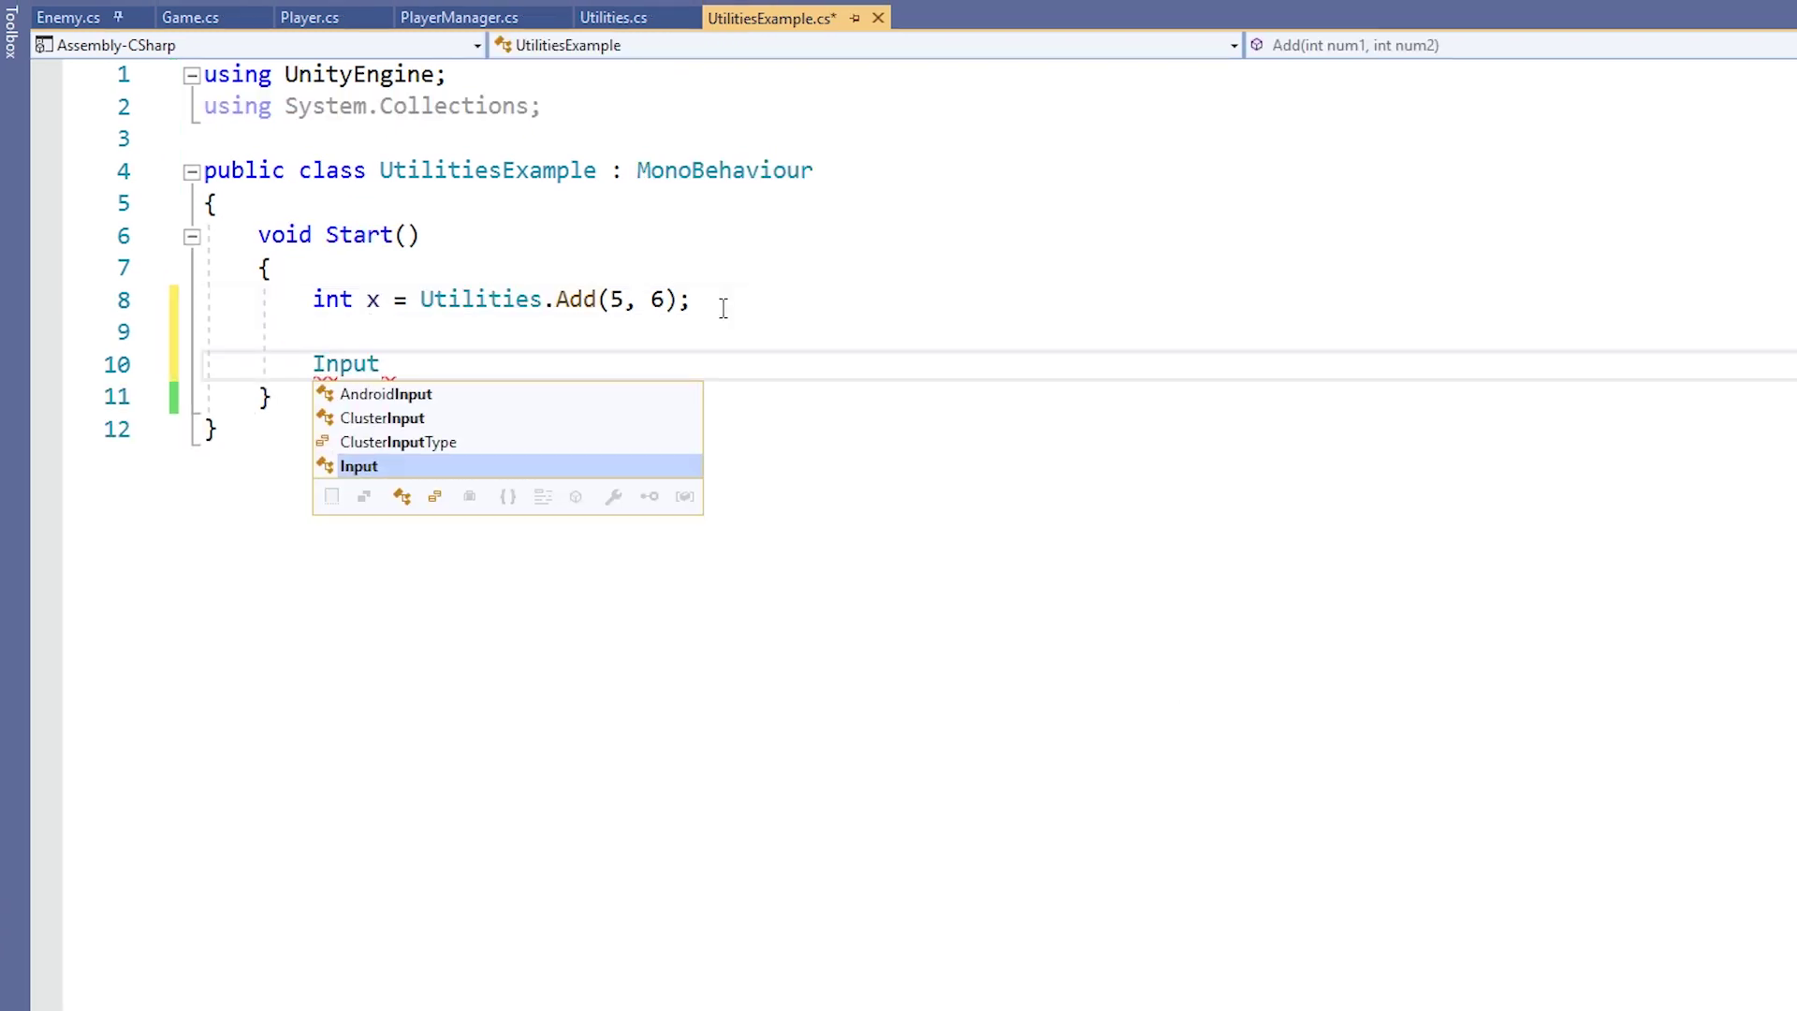
pyautogui.write('.Get')
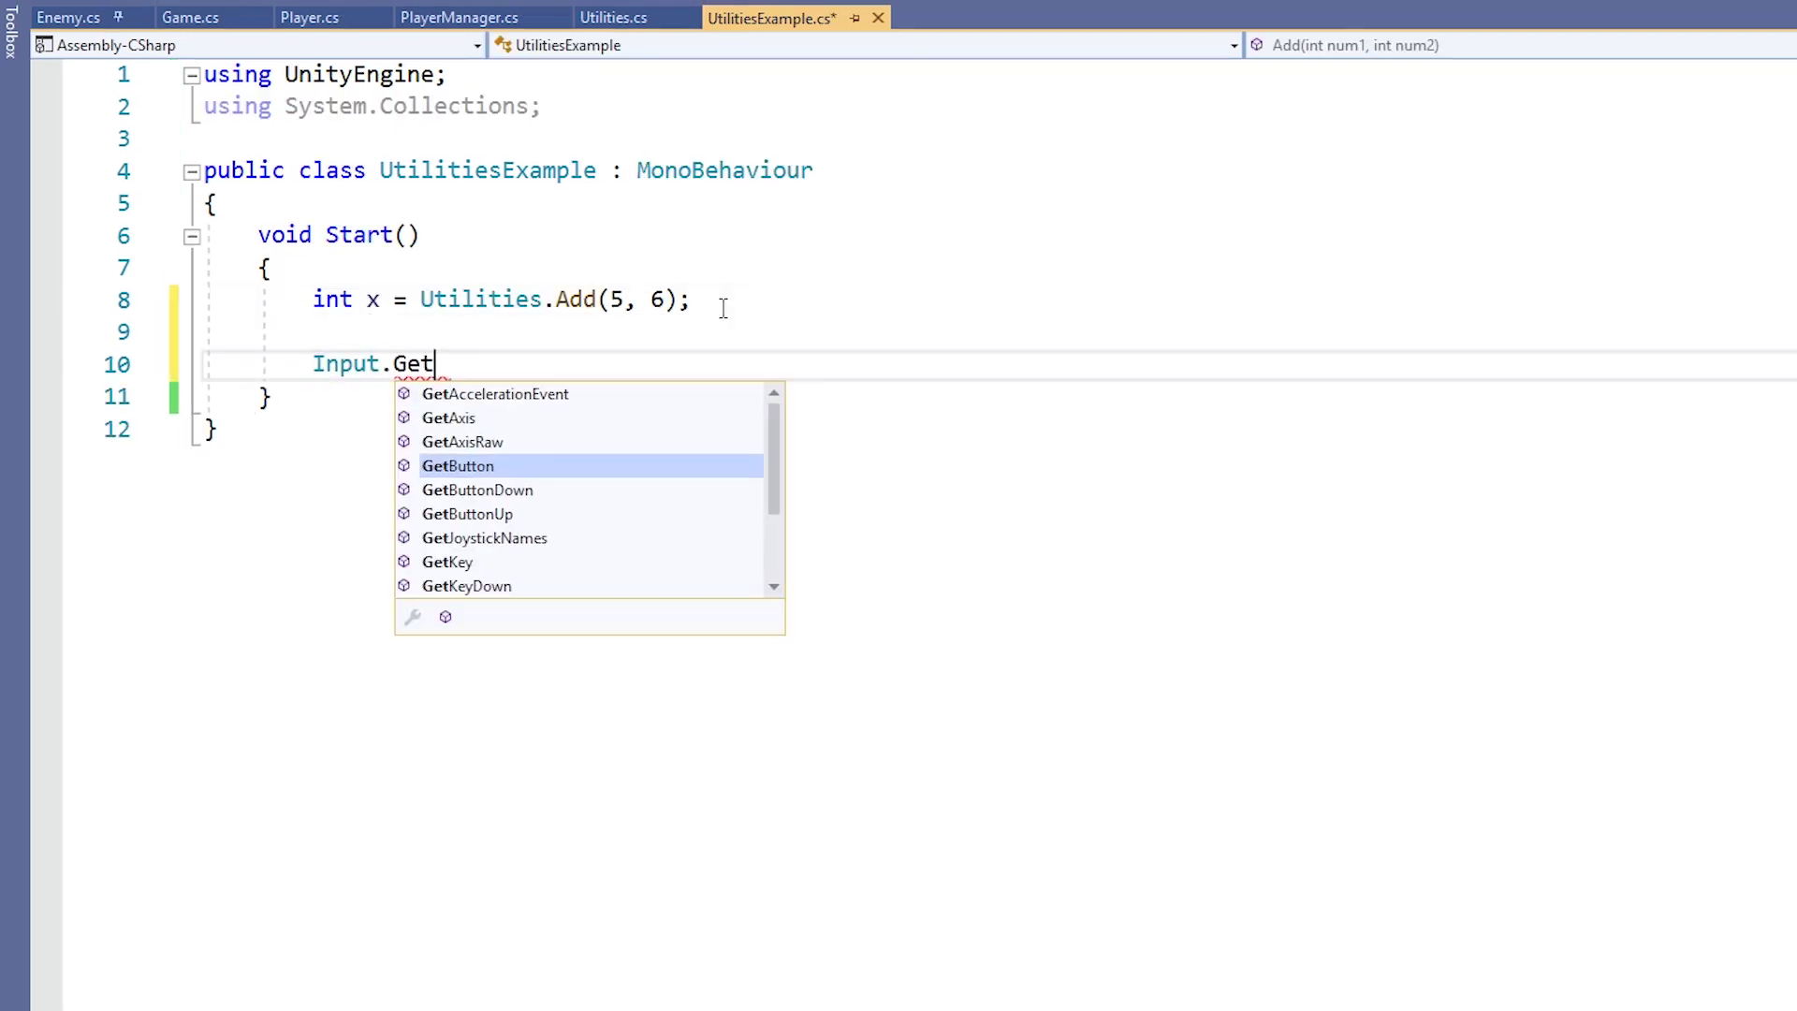
pyautogui.write('Axis')
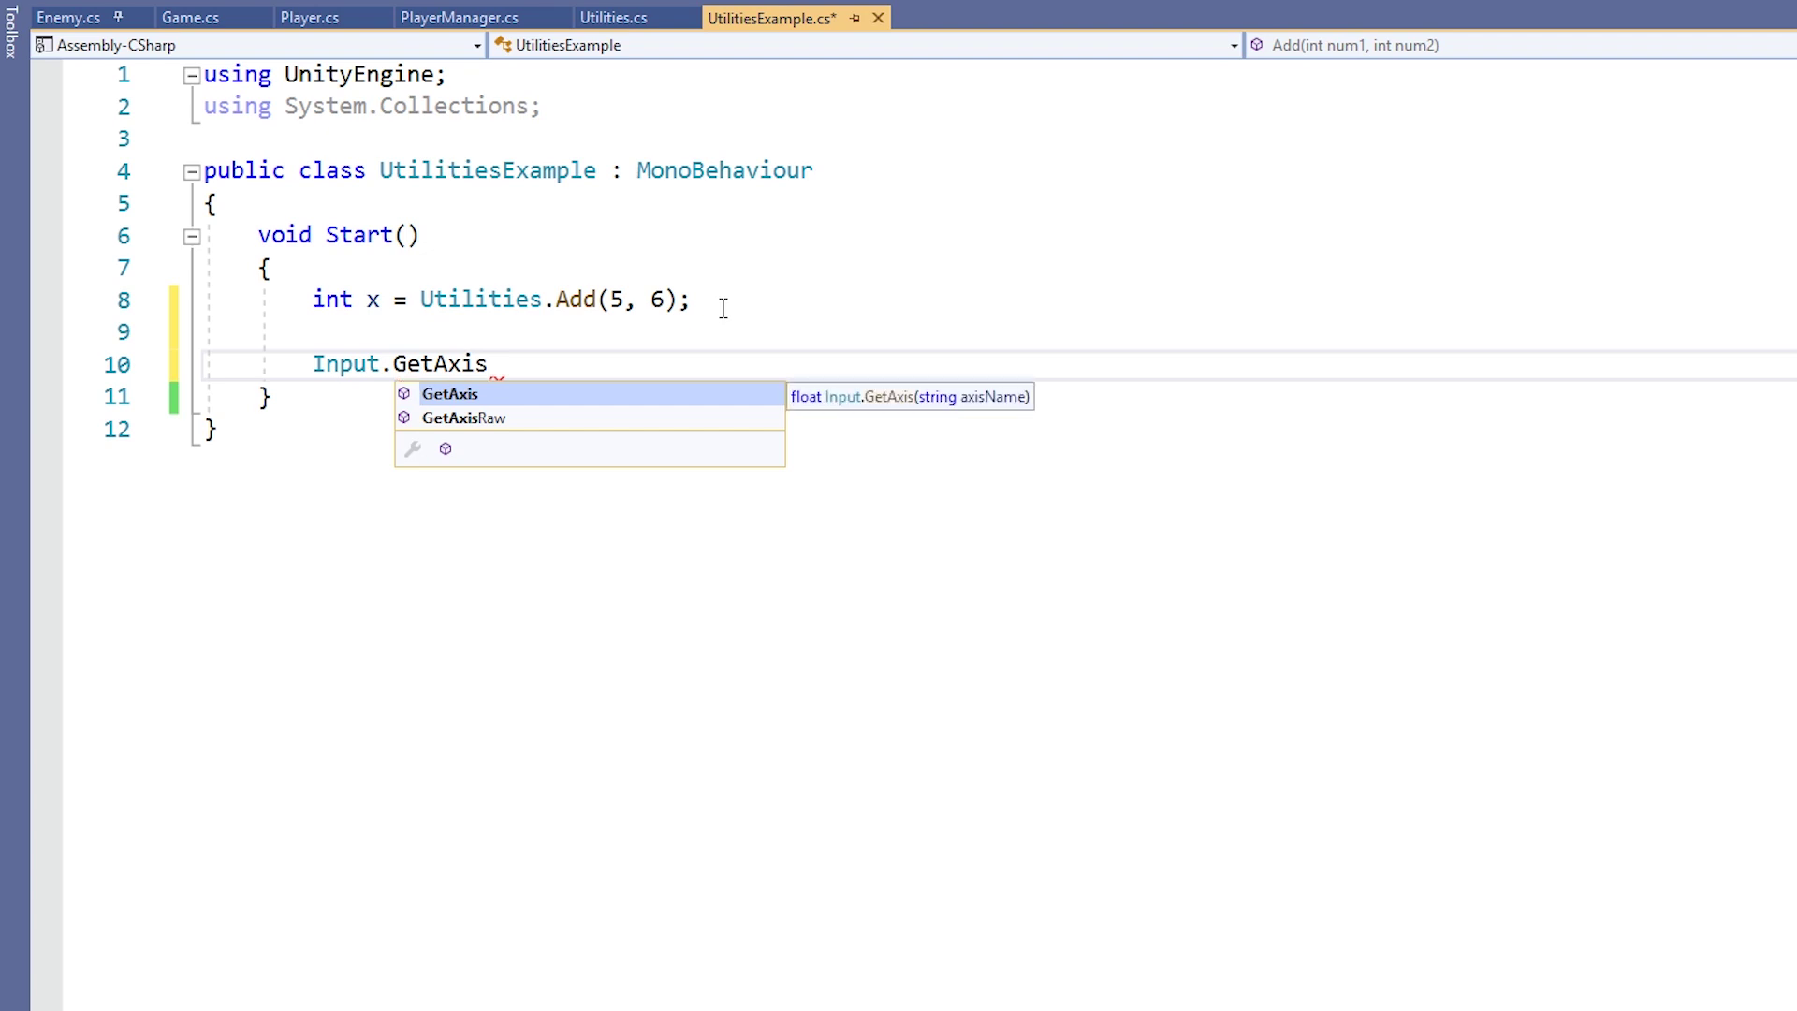
pyautogui.press('BackSpace')
pyautogui.press('BackSpace')
pyautogui.press('BackSpace')
pyautogui.press('BackSpace')
pyautogui.write('Key')
pyautogui.press('BackSpace')
pyautogui.press('BackSpace')
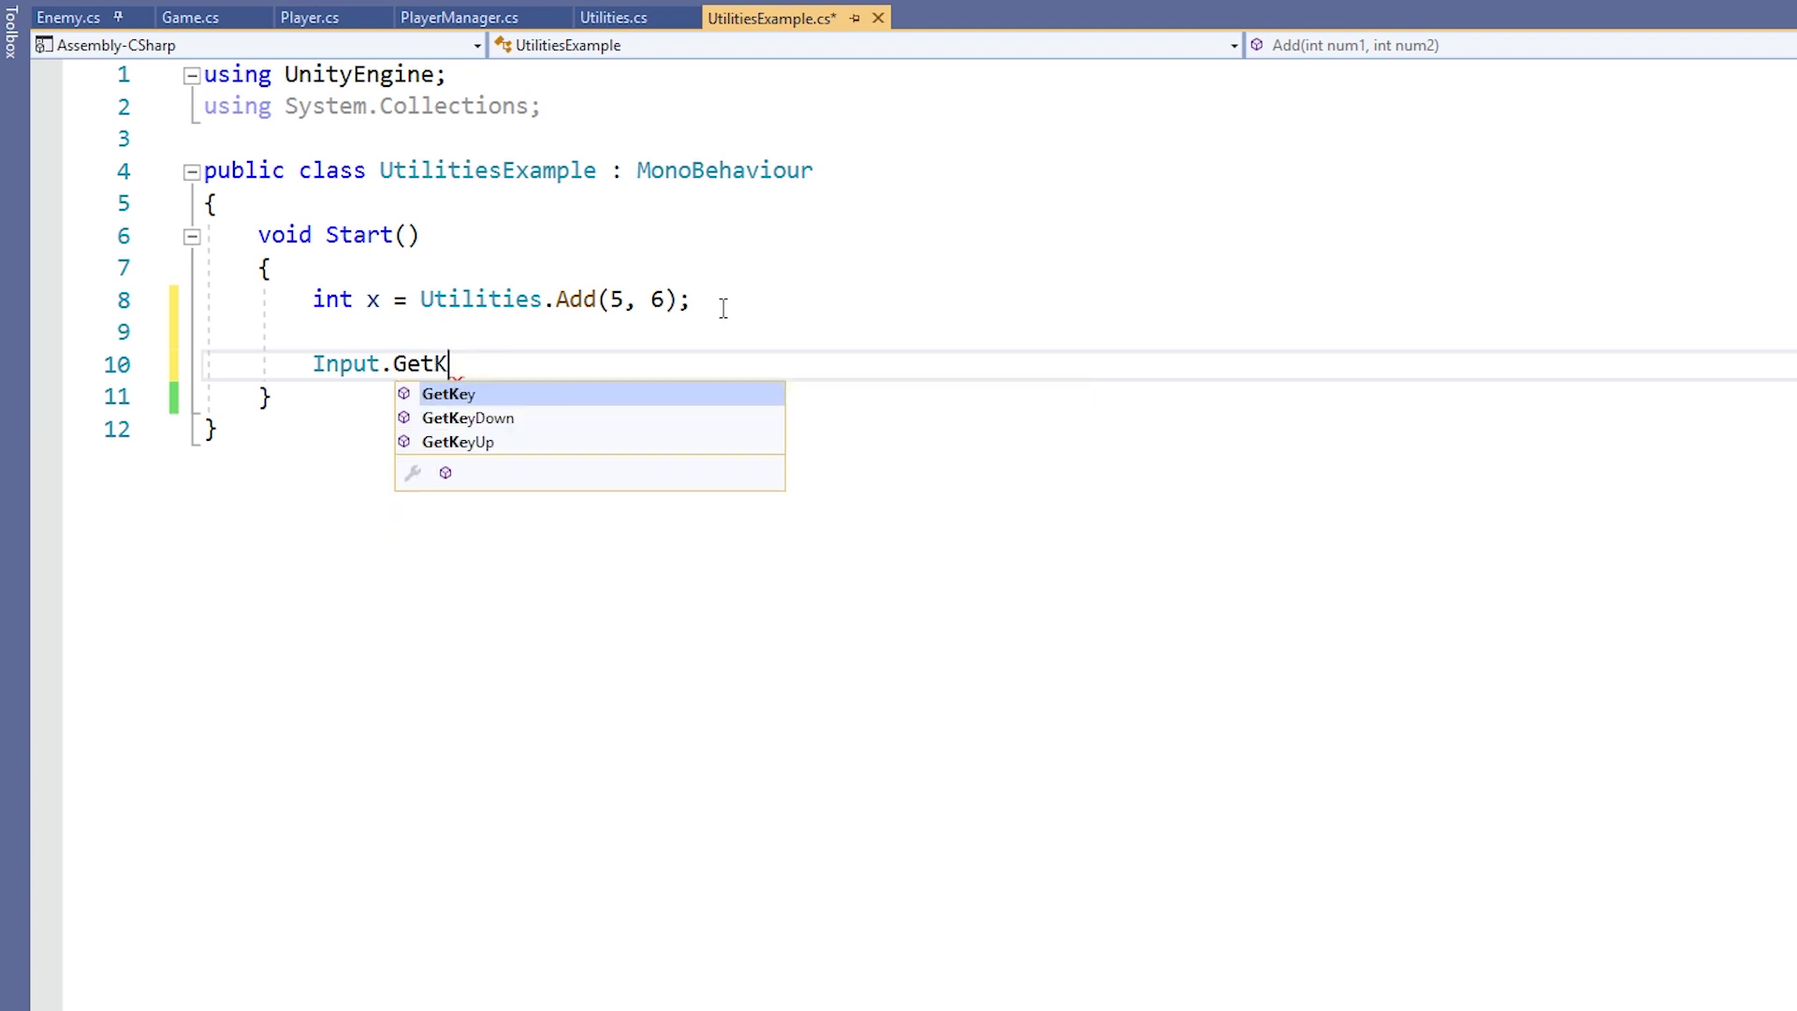
pyautogui.press('BackSpace')
pyautogui.write('Button')
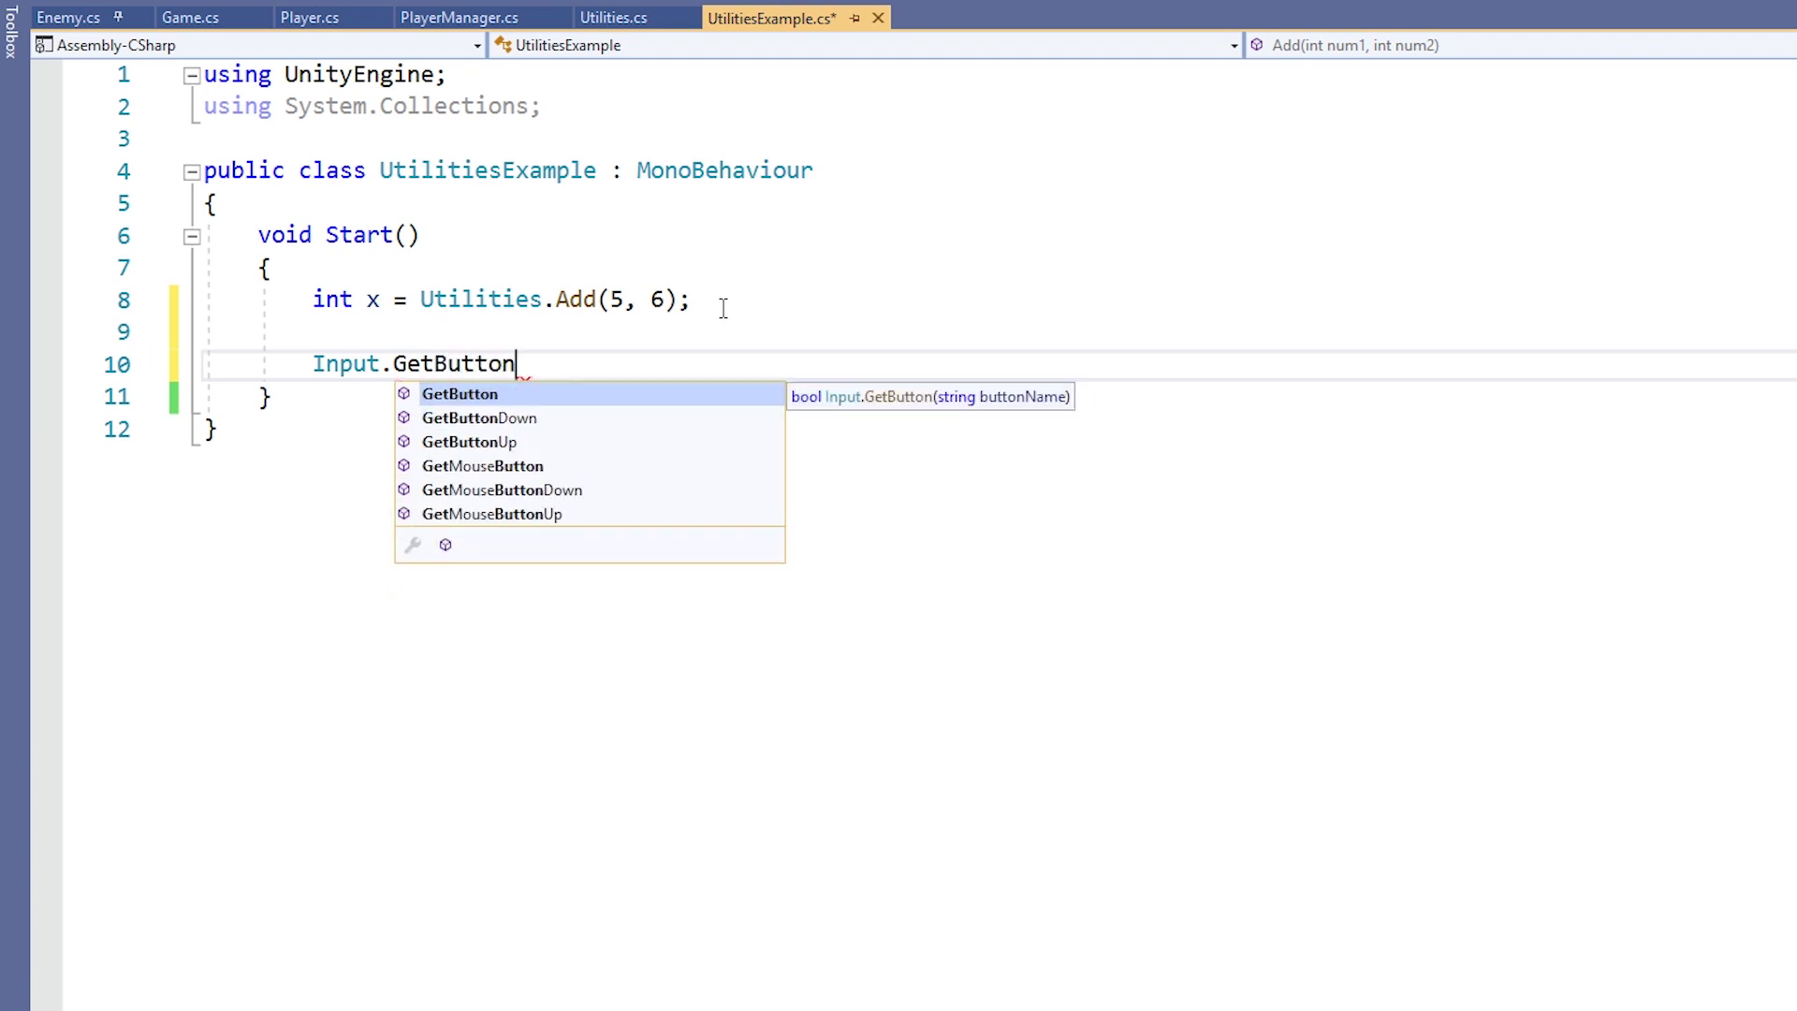